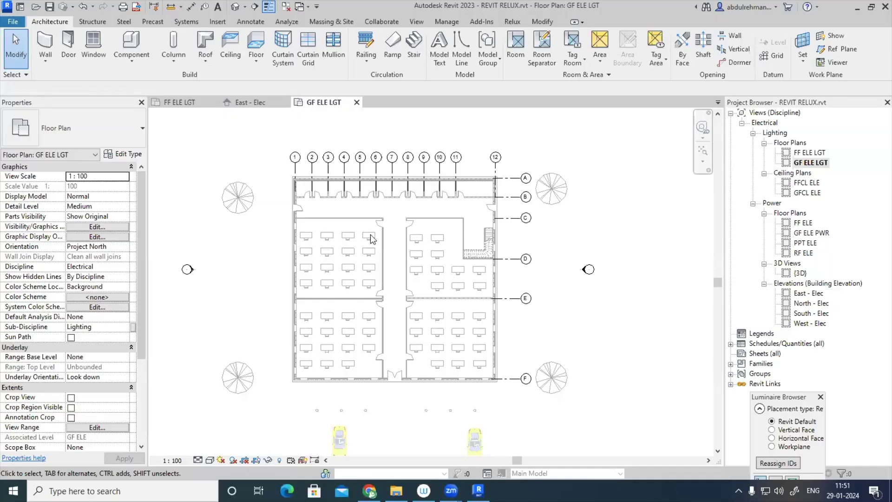
# - Open the East - Elec elevation to examine the building levels, highlight the GF ELE level, and return to the GF ELE LGT plan
pyautogui.scroll(-2, 422, 247)
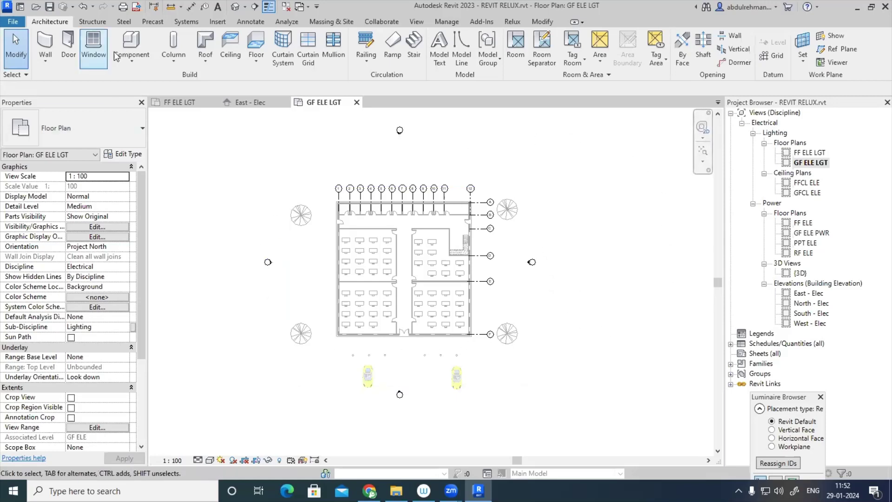
pyautogui.click(218, 21)
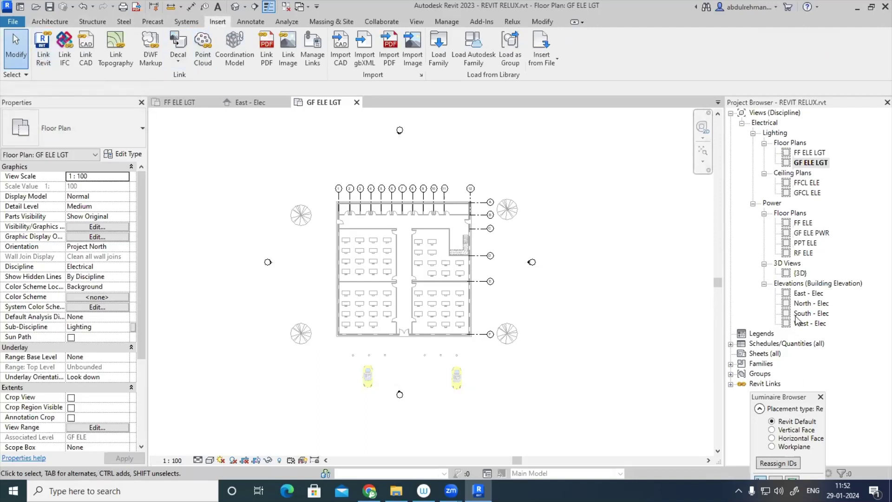
pyautogui.doubleClick(806, 294)
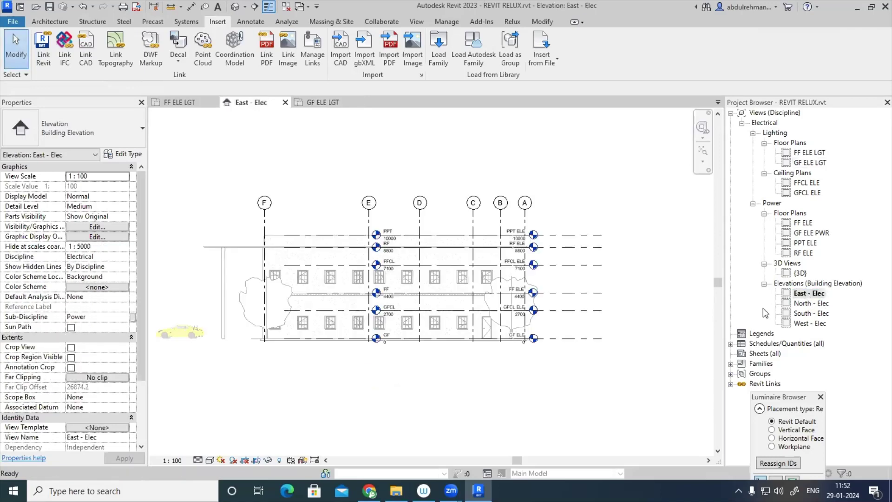
pyautogui.scroll(2, 525, 309)
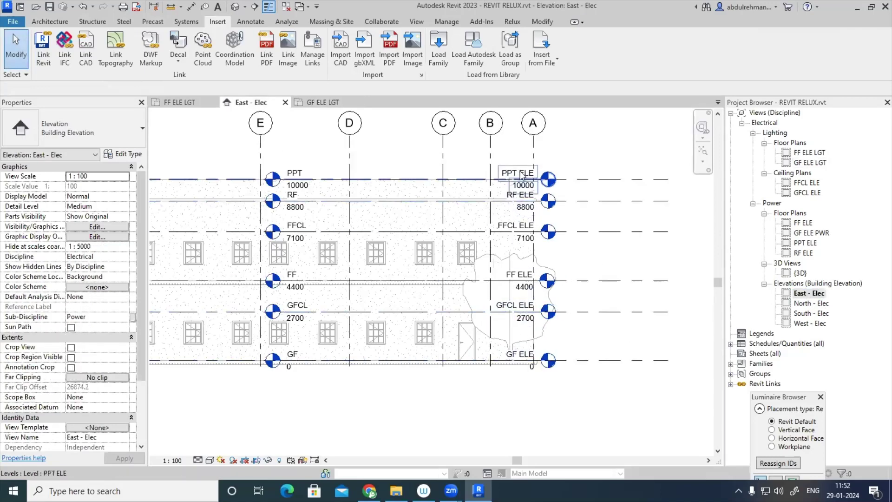
pyautogui.scroll(-2, 441, 288)
pyautogui.scroll(3, 345, 344)
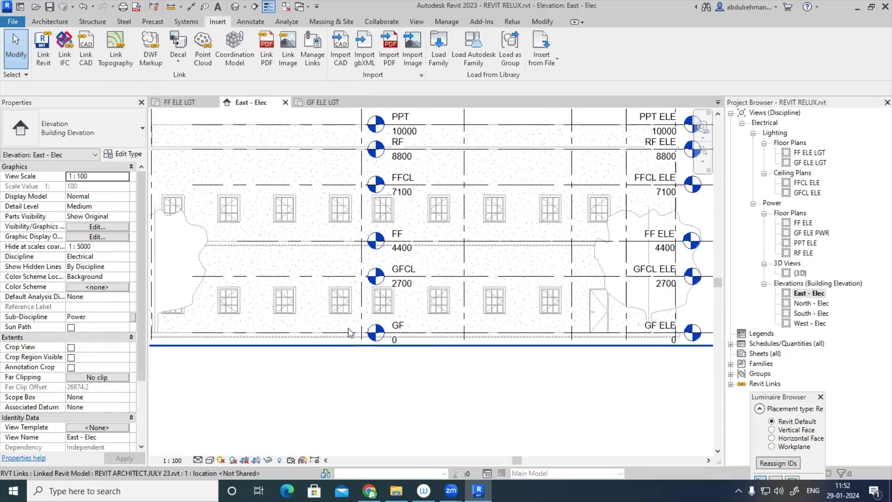
pyautogui.click(344, 343)
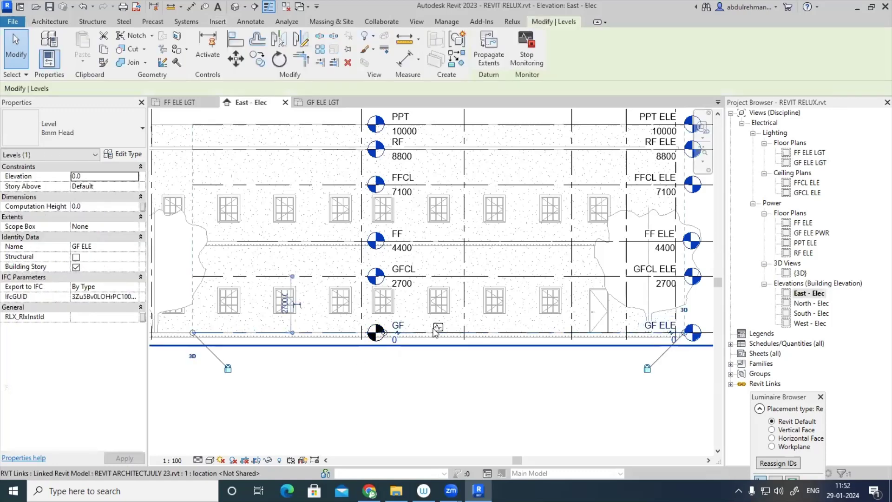
pyautogui.doubleClick(805, 164)
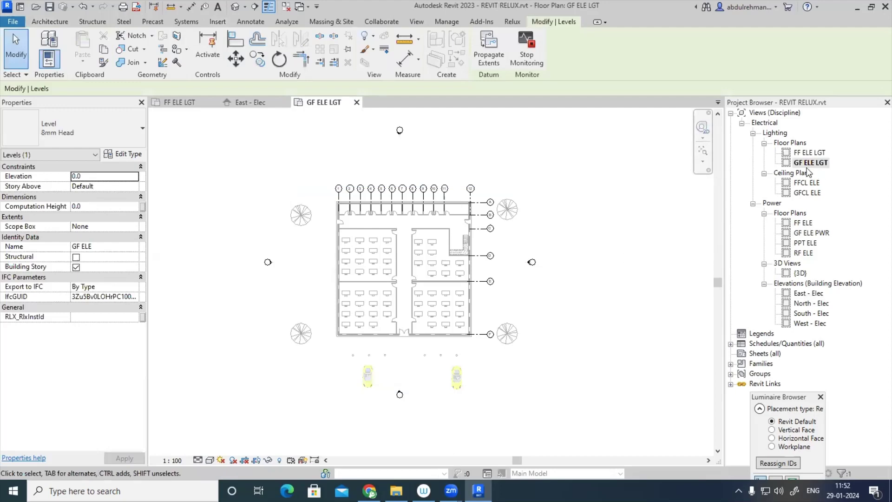
# - Open the default 3D view and look over the linked building model
pyautogui.click(235, 8)
pyautogui.scroll(4, 556, 361)
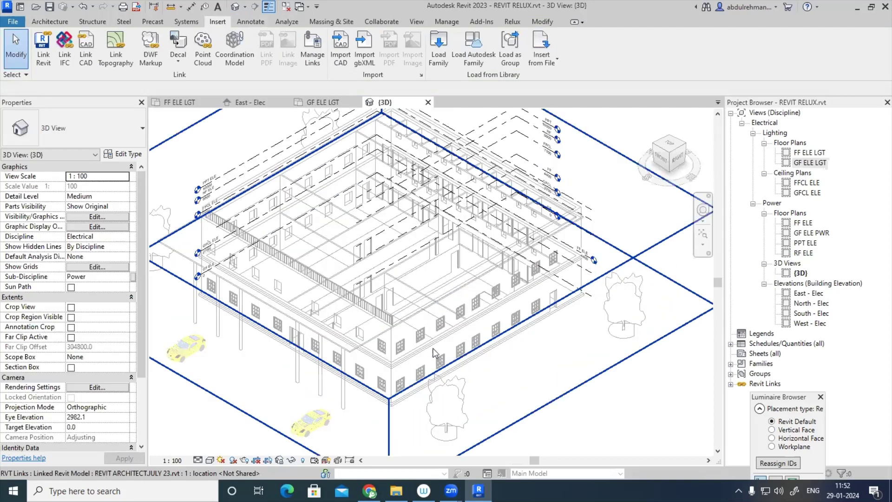
pyautogui.scroll(-2, 557, 357)
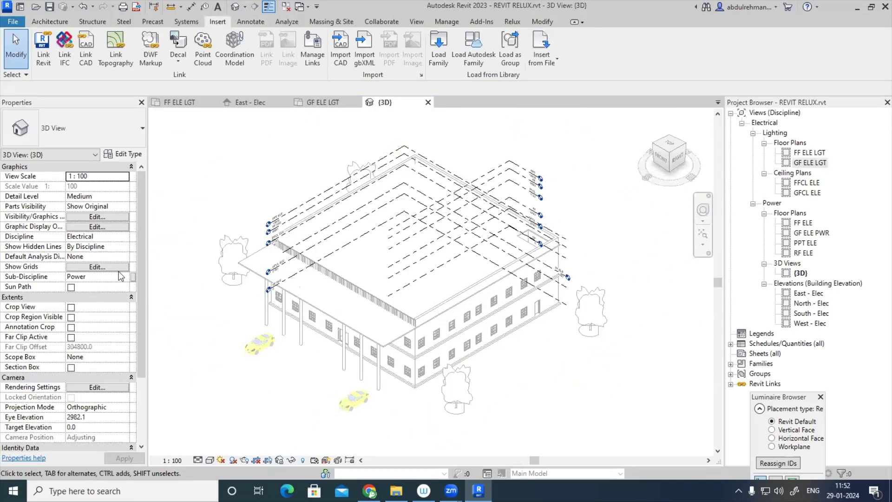
# - Try the Coordination discipline on the 3D view, and set the discipline back to Electrical
pyautogui.click(125, 237)
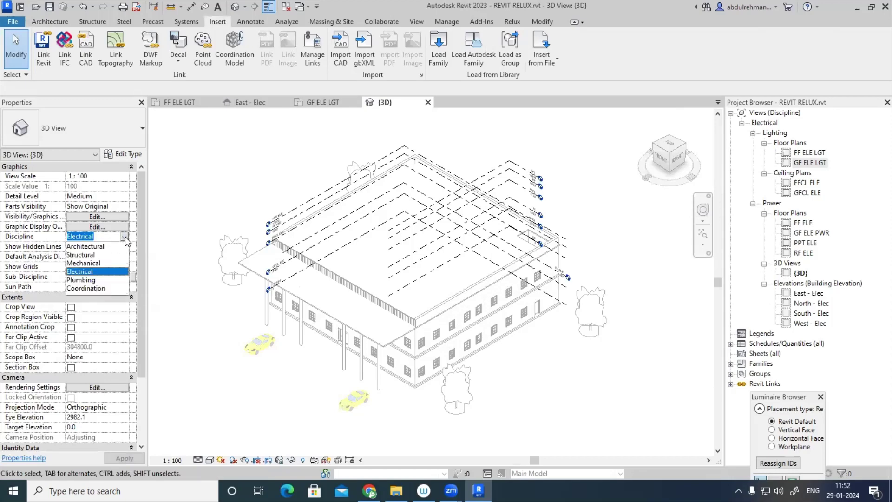
pyautogui.click(89, 287)
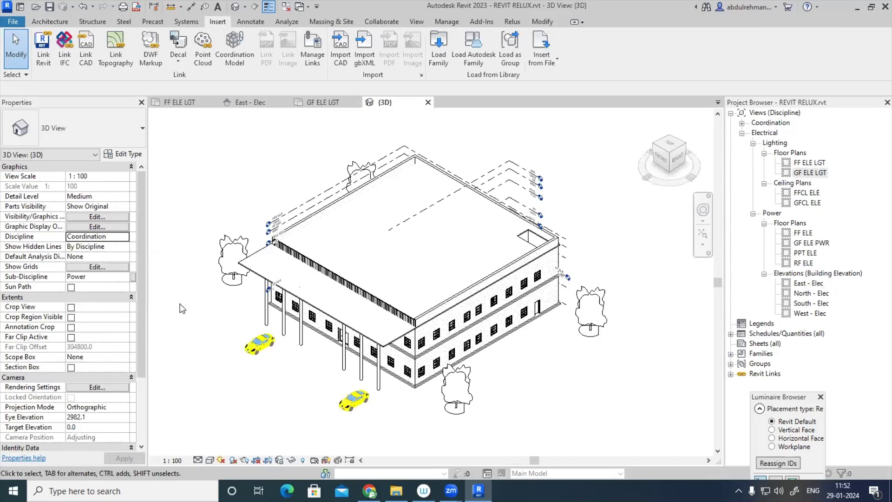
pyautogui.click(125, 237)
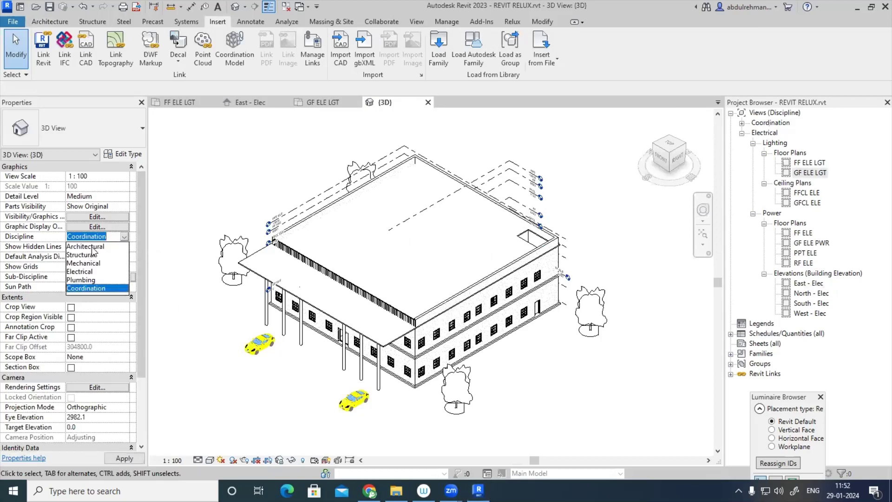
pyautogui.click(82, 273)
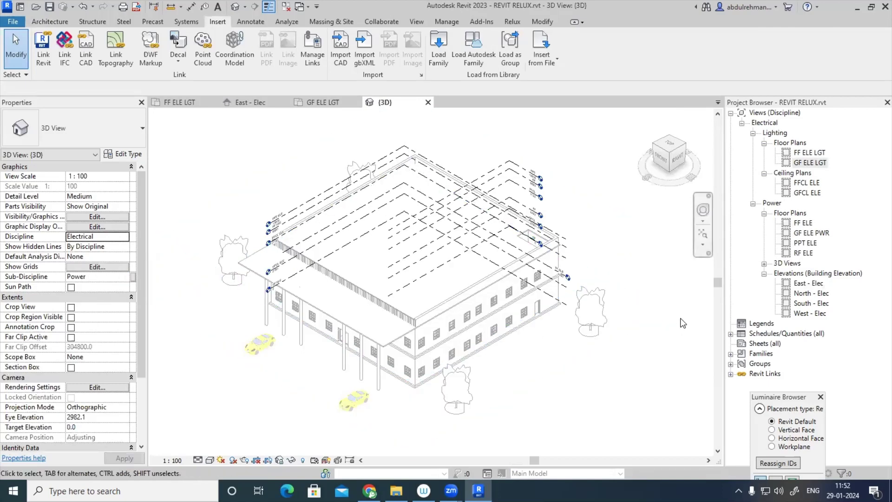
# - Reopen the GF ELE LGT floor plan and check the Room Bounding setting in the linked architectural model's type properties
pyautogui.doubleClick(810, 163)
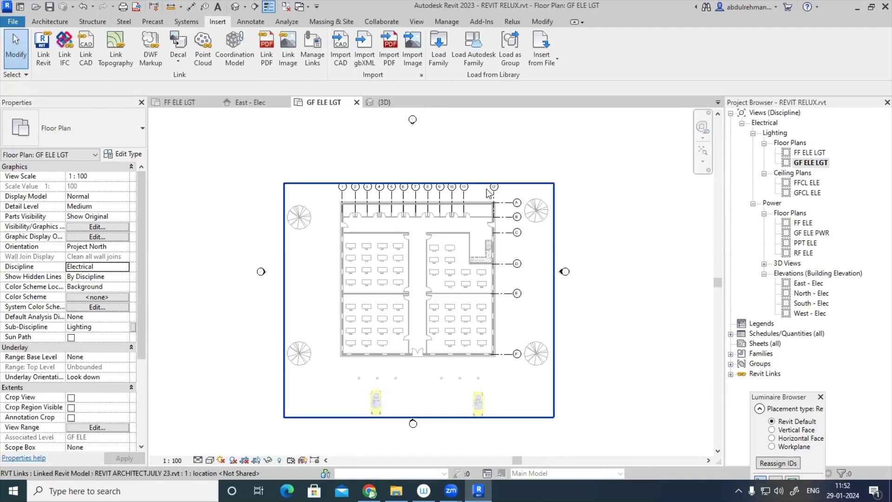
pyautogui.moveTo(511, 158); pyautogui.dragTo(529, 169, button='middle')
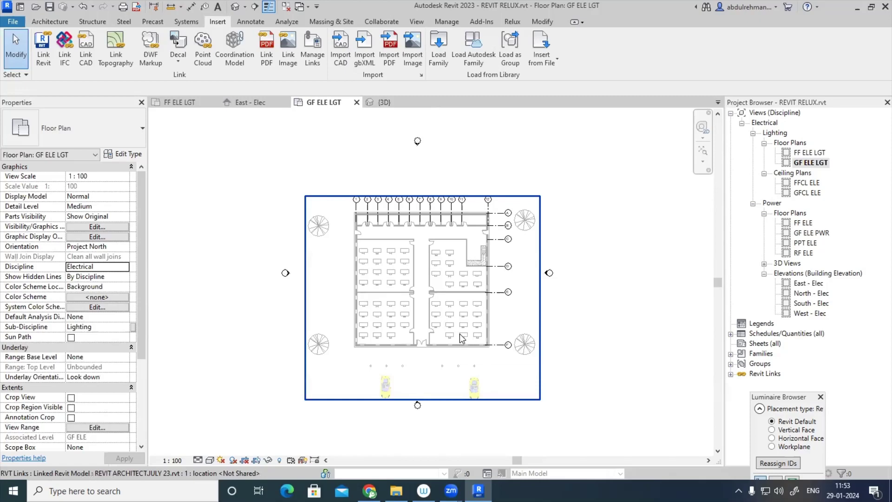
pyautogui.scroll(2, 380, 250)
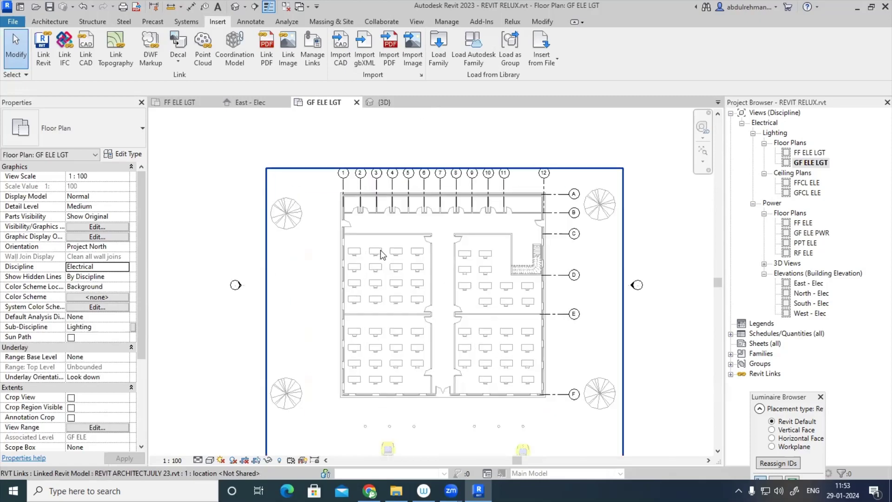
pyautogui.scroll(-2, 380, 237)
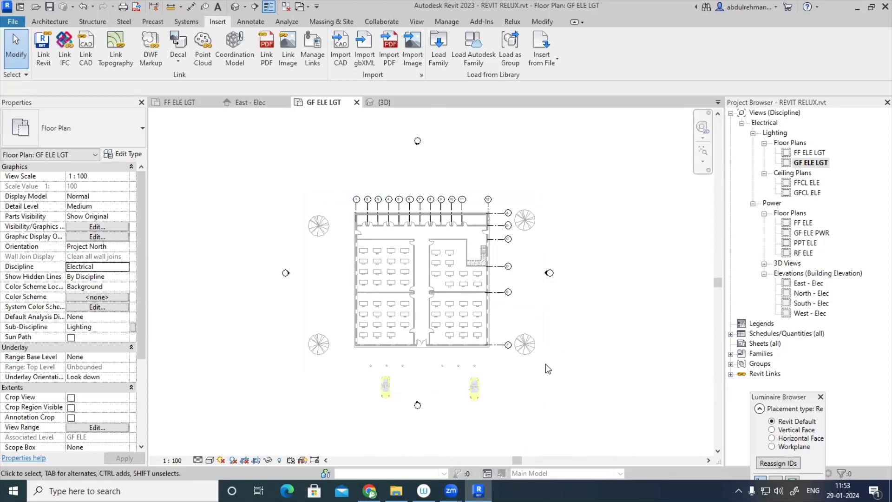
pyautogui.click(448, 342)
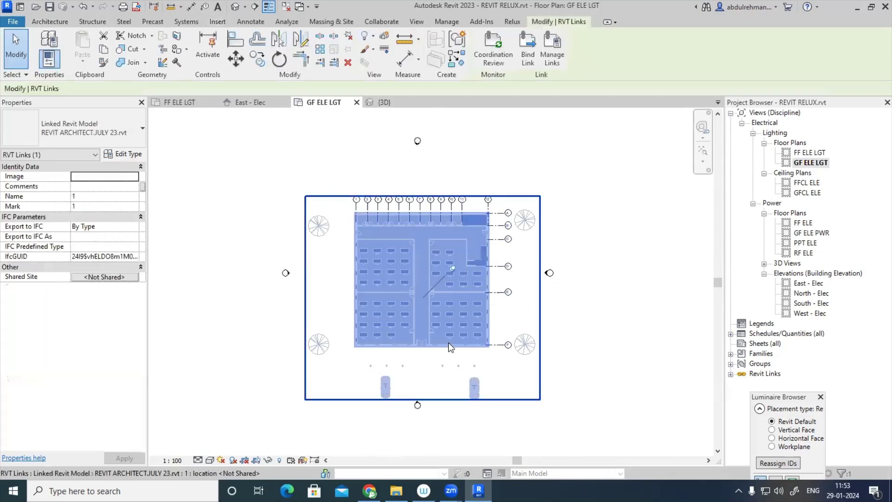
pyautogui.click(117, 154)
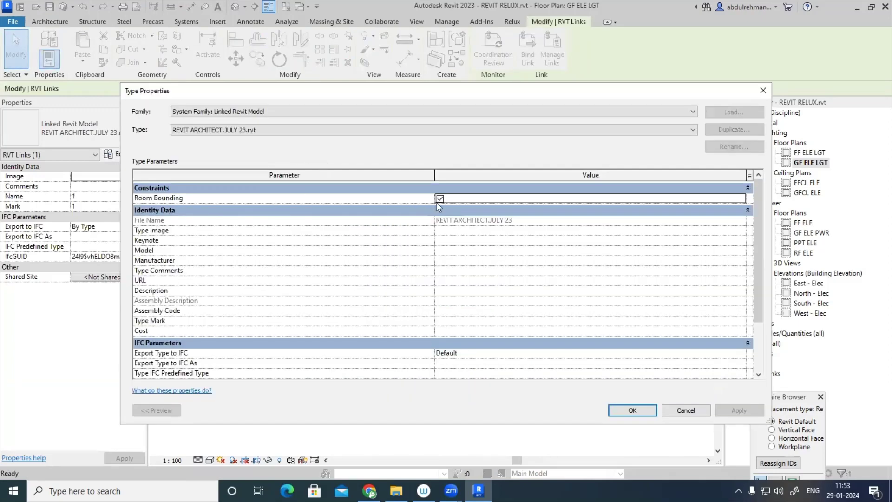
pyautogui.click(632, 410)
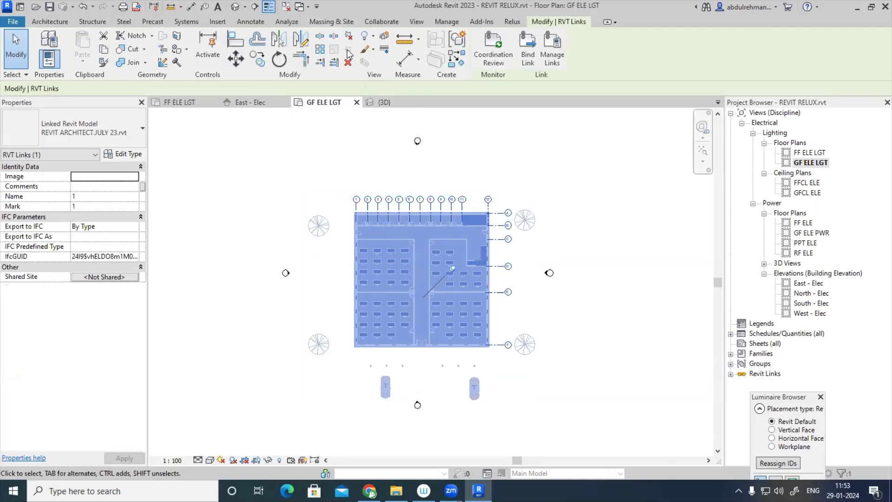
pyautogui.click(609, 267)
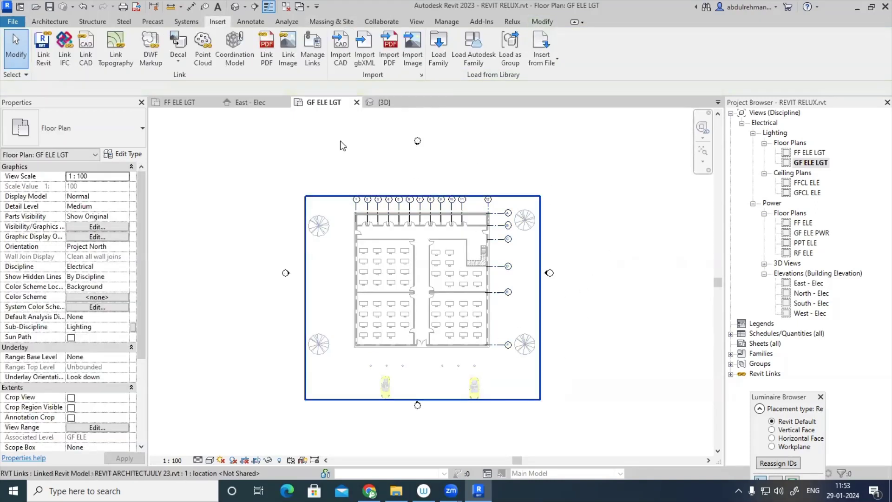
# - Start the Room tool with rooms made visible in the view, setting the upper limit to FF ELE and limit offset to 0
pyautogui.click(50, 22)
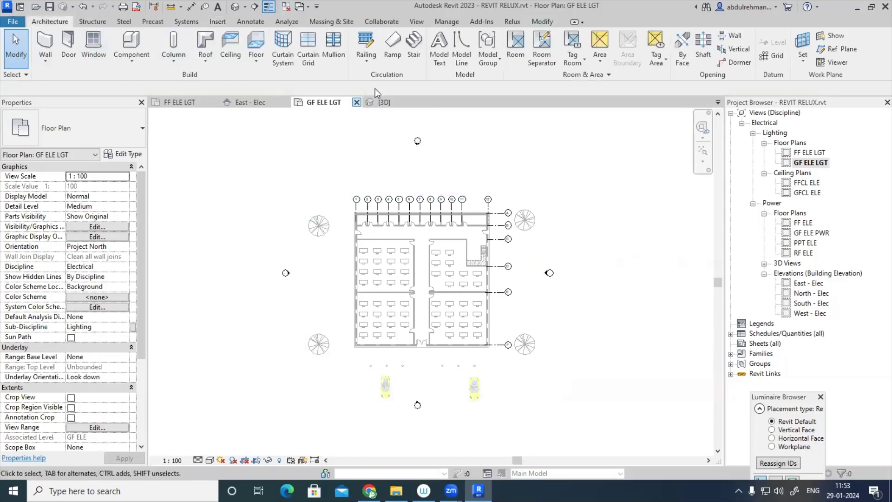
pyautogui.click(516, 49)
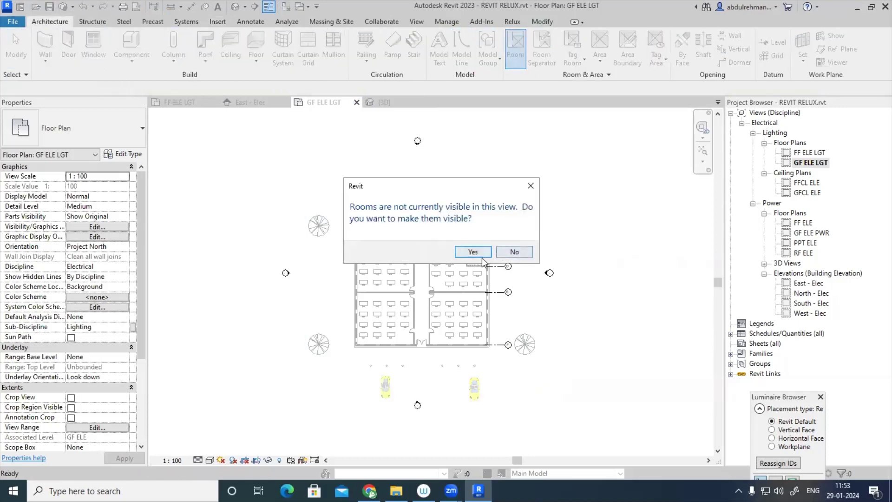
pyautogui.click(469, 252)
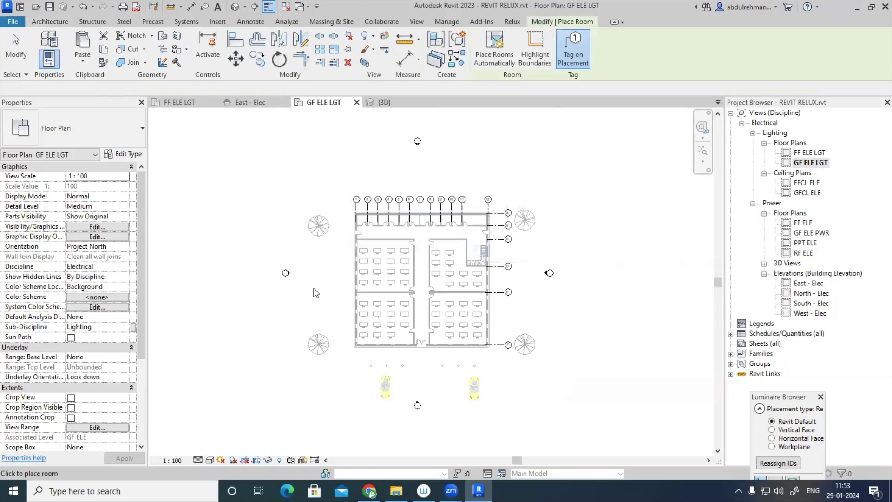
pyautogui.scroll(4, 400, 269)
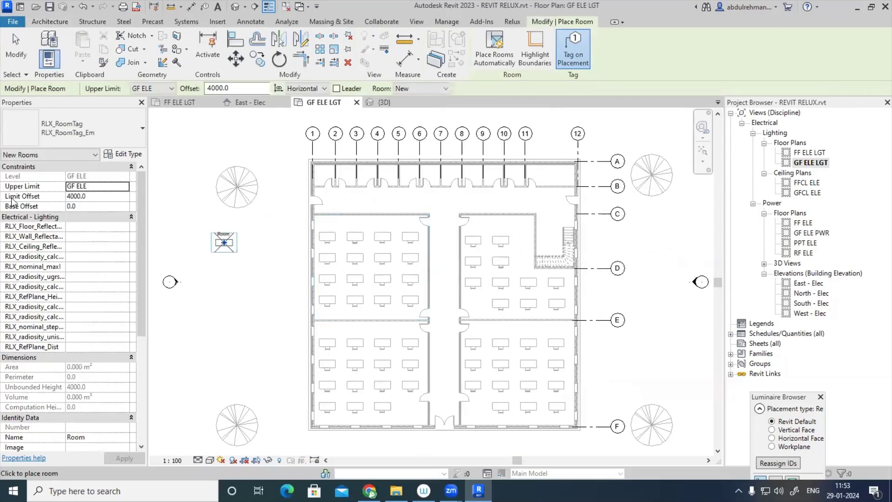
pyautogui.click(124, 187)
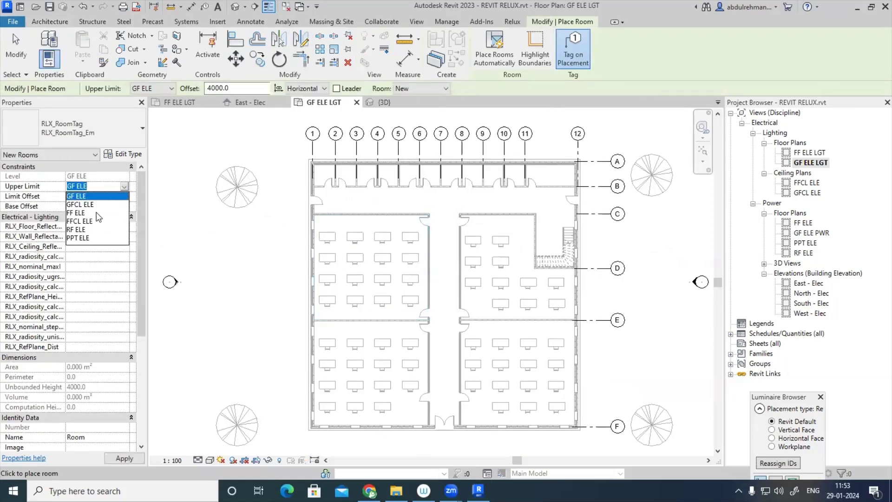
pyautogui.click(85, 217)
pyautogui.click(94, 197)
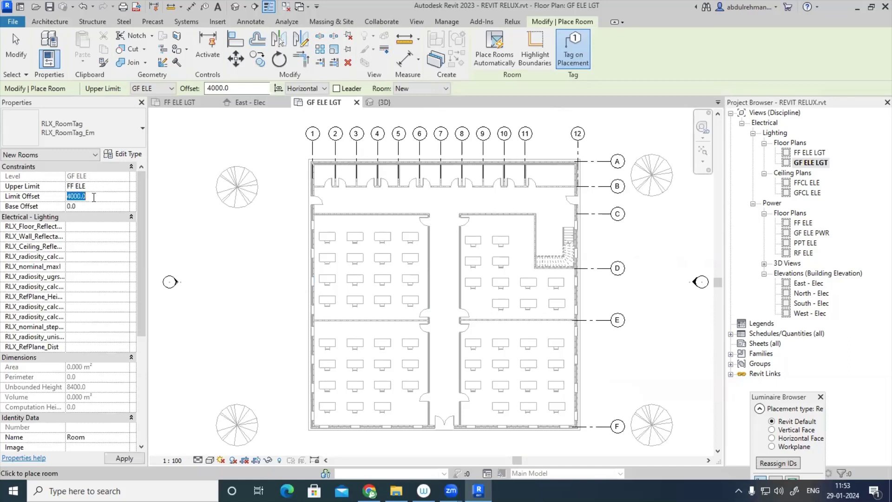
pyautogui.write('0')
pyautogui.press('Return')
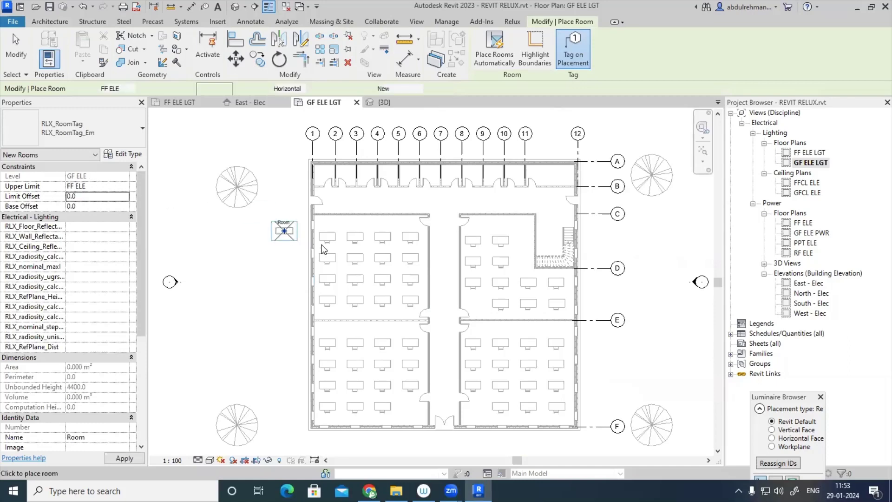
# - Place tagged rooms in the four desk-filled rooms on both sides of the central corridor, and finish room placement
pyautogui.scroll(2, 369, 272)
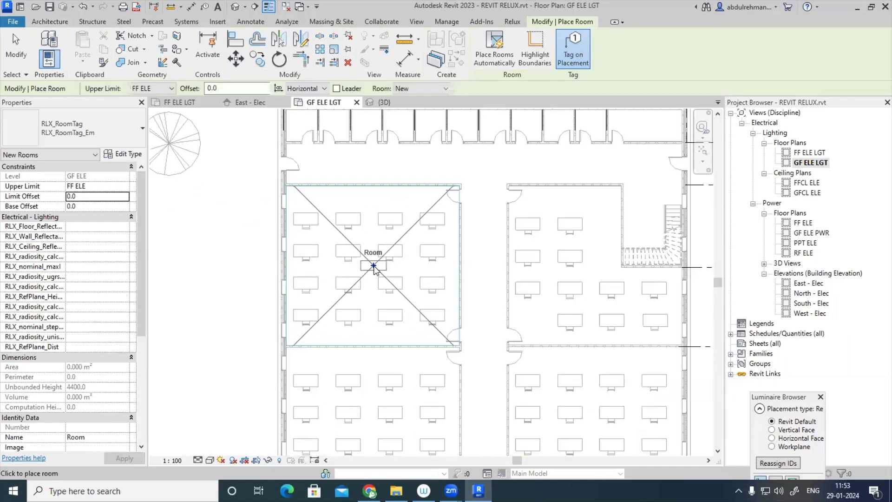
pyautogui.click(373, 266)
pyautogui.moveTo(377, 302); pyautogui.dragTo(378, 128, button='middle')
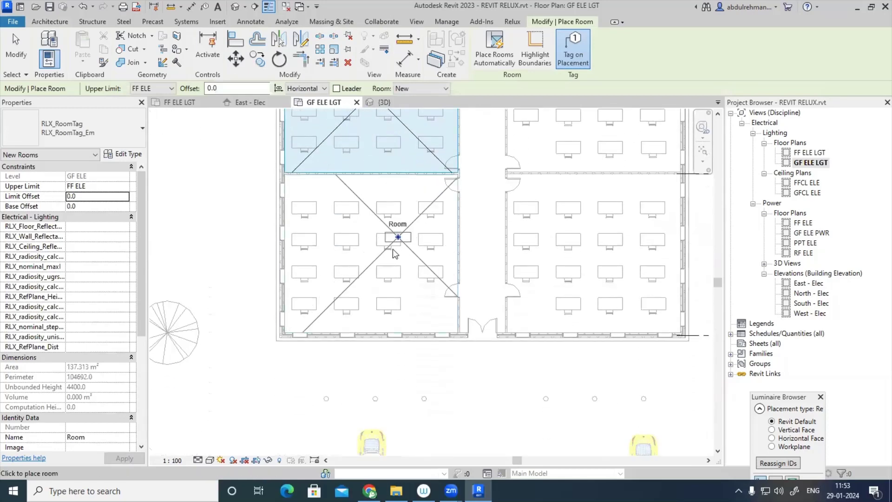
pyautogui.click(381, 254)
pyautogui.scroll(-3, 381, 260)
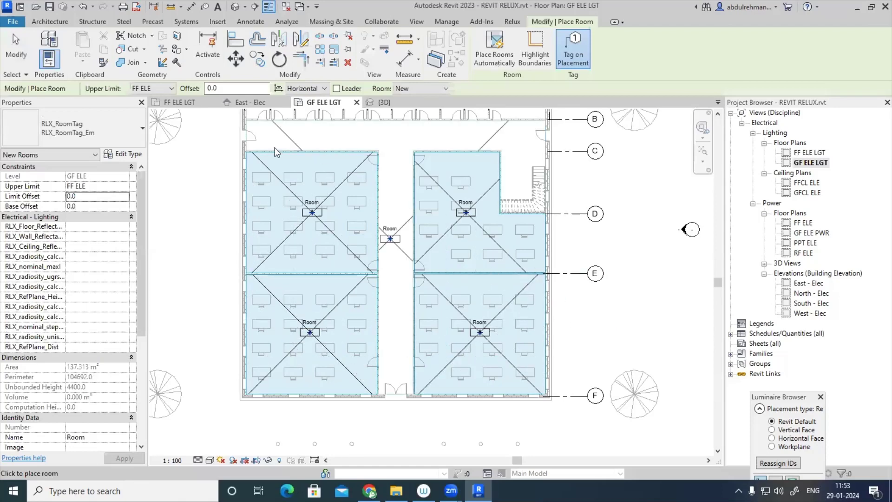
pyautogui.click(15, 60)
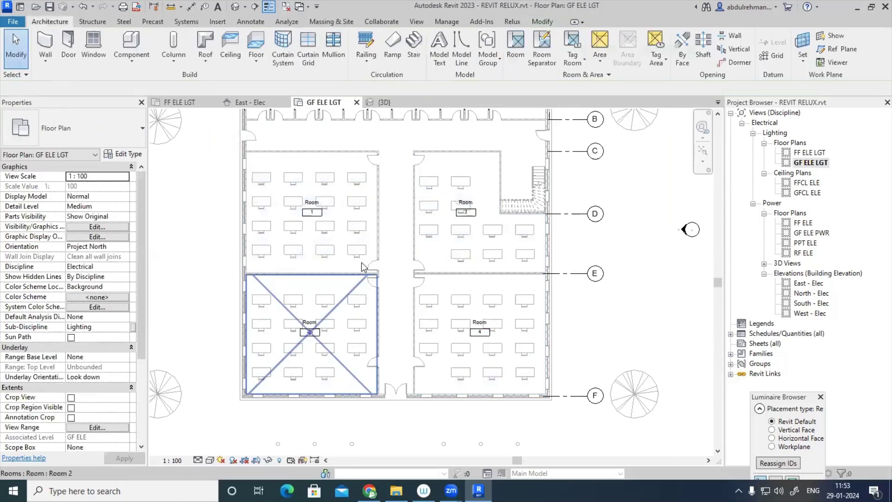
pyautogui.scroll(-1, 362, 283)
pyautogui.moveTo(353, 279); pyautogui.dragTo(361, 323, button='middle')
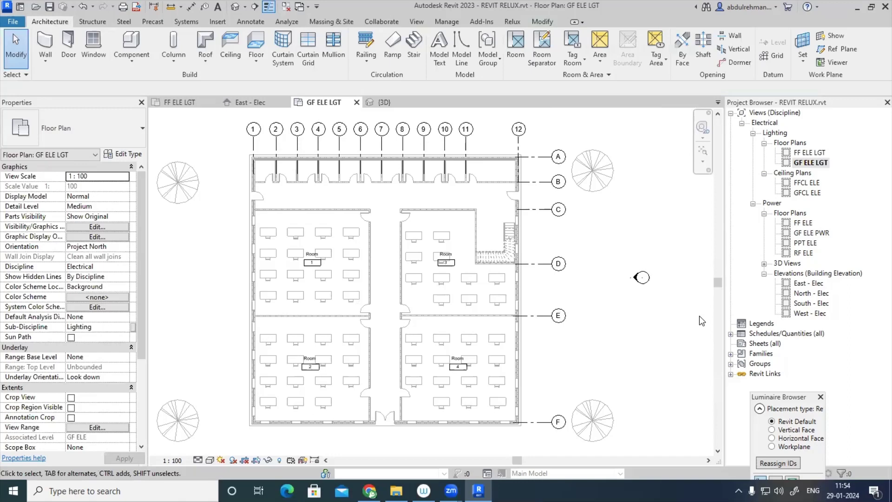
# - Rename the room tagged 1 in the upper-left desk area of the plan as OFFICE 1
pyautogui.scroll(1, 581, 239)
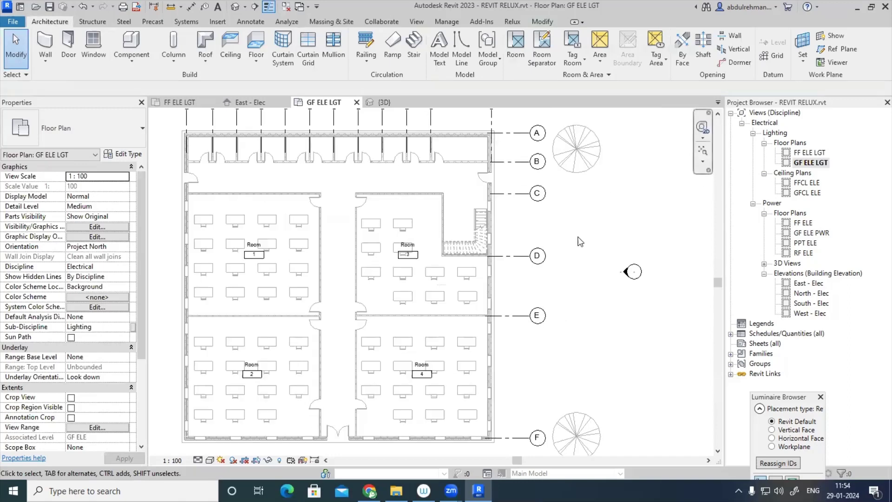
pyautogui.scroll(4, 260, 249)
pyautogui.scroll(1, 265, 251)
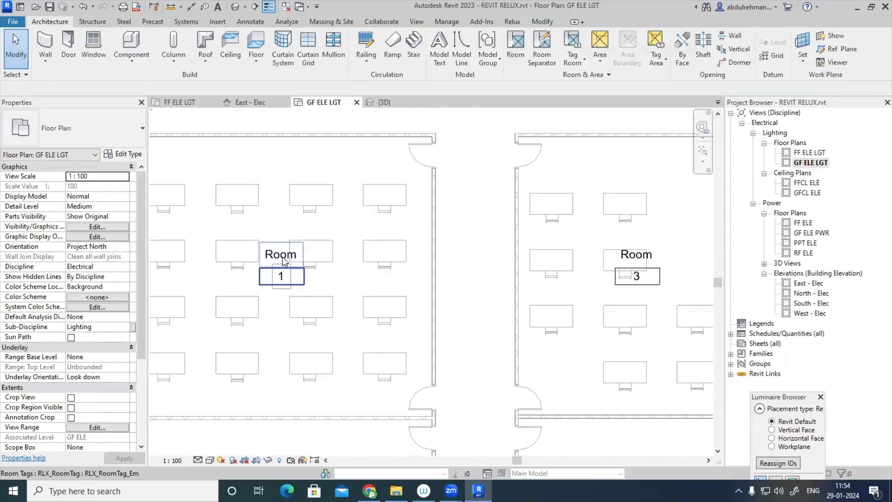
pyautogui.click(284, 260)
pyautogui.click(283, 256)
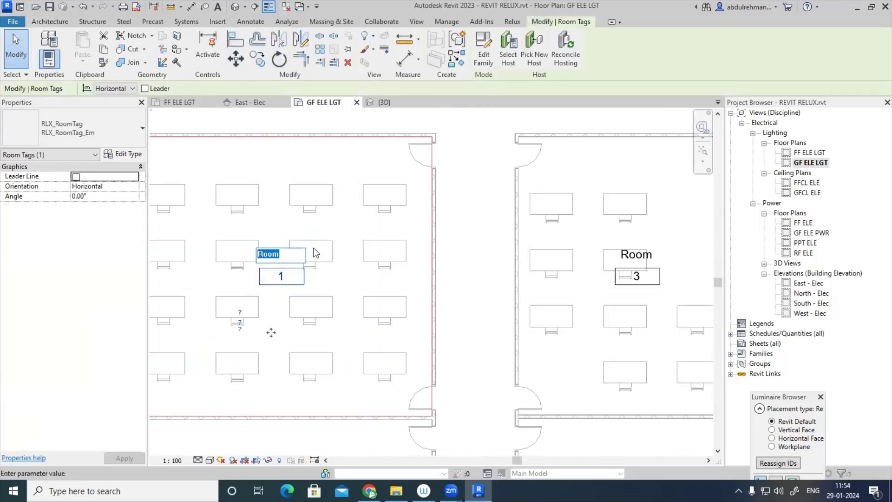
pyautogui.write('OFFICE 1')
pyautogui.press('Return')
# - Rename the room tagged 2, directly below OFFICE 1 on the plan, as OFFICE 2
pyautogui.scroll(-4, 301, 364)
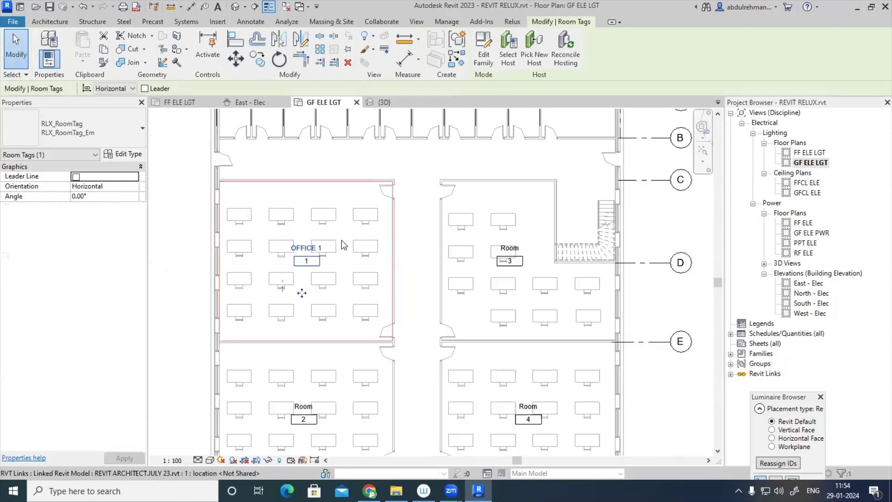
pyautogui.scroll(4, 301, 364)
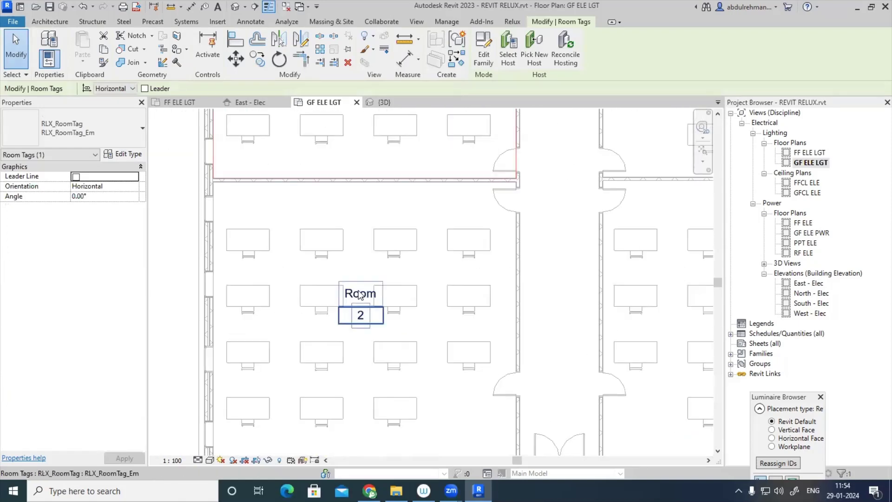
pyautogui.click(359, 291)
pyautogui.click(360, 292)
pyautogui.write('O')
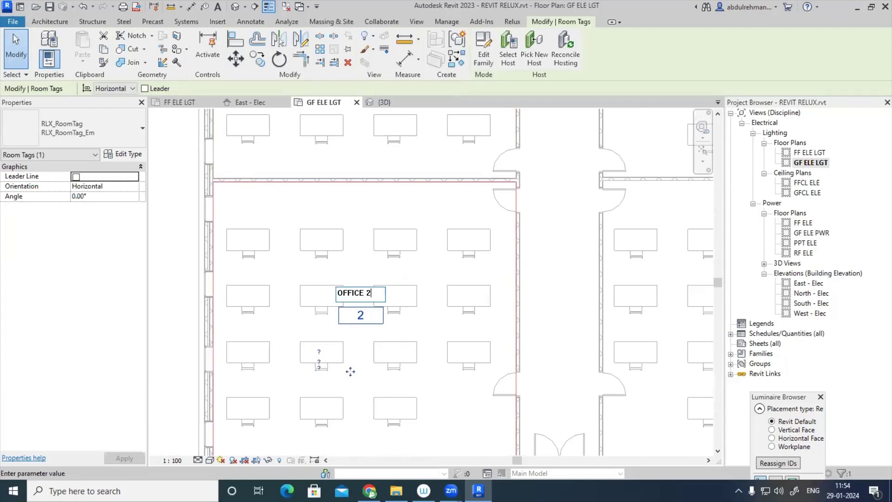
pyautogui.write('FFICE 2')
pyautogui.press('Return')
# - Rename the room tagged 3, beside the staircase, as OFFICE 3
pyautogui.scroll(-4, 360, 297)
pyautogui.scroll(2, 511, 180)
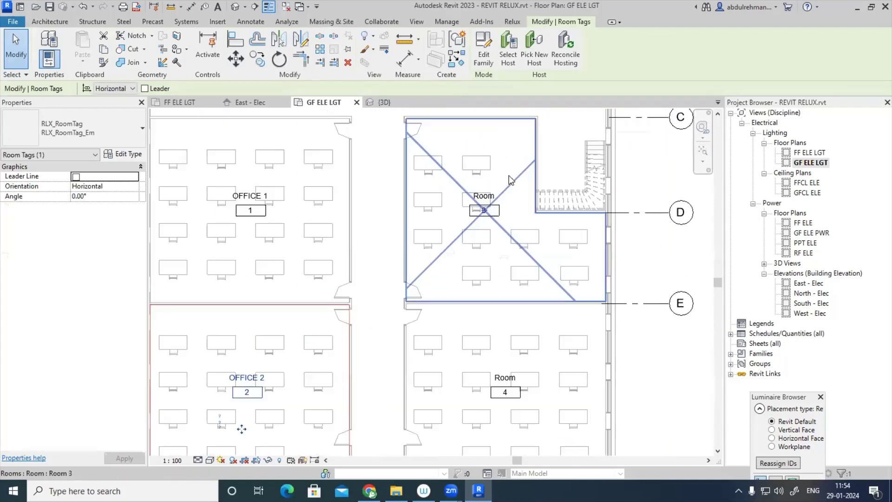
pyautogui.scroll(2, 511, 180)
pyautogui.click(494, 199)
pyautogui.click(493, 199)
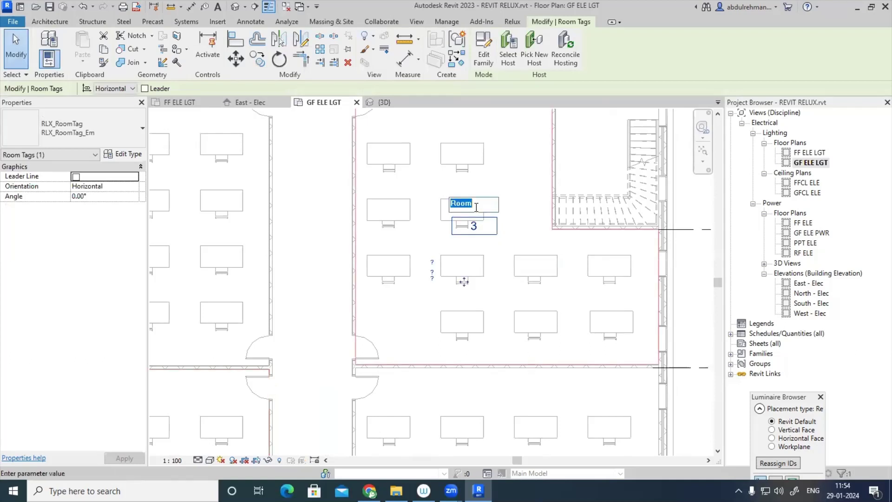
pyautogui.write('OFFICE 3')
pyautogui.press('Return')
# - Rename the remaining room, tagged 4 and directly below OFFICE 3 on the plan, as OFFICE 4
pyautogui.scroll(-3, 453, 223)
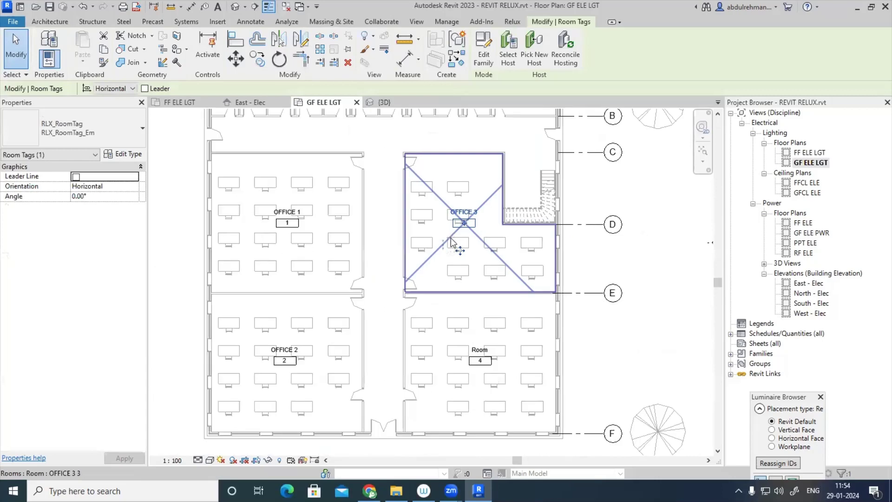
pyautogui.scroll(3, 458, 332)
pyautogui.click(503, 307)
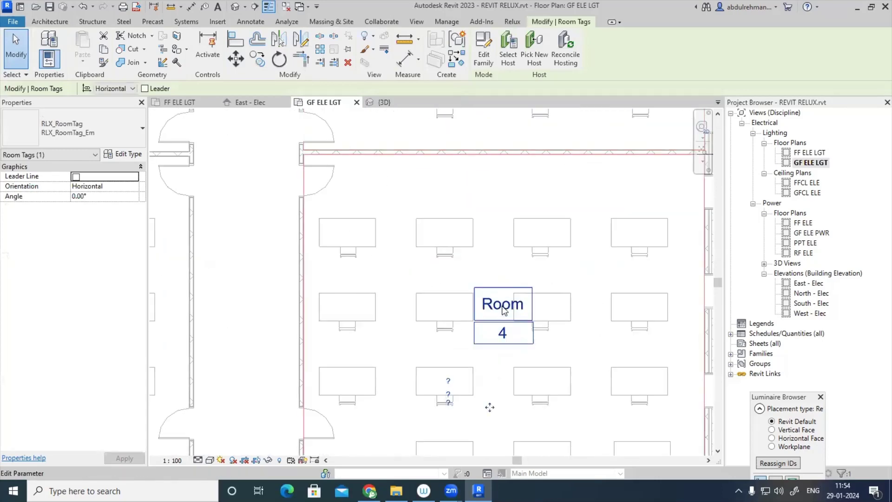
pyautogui.click(503, 306)
pyautogui.write('OFFIC')
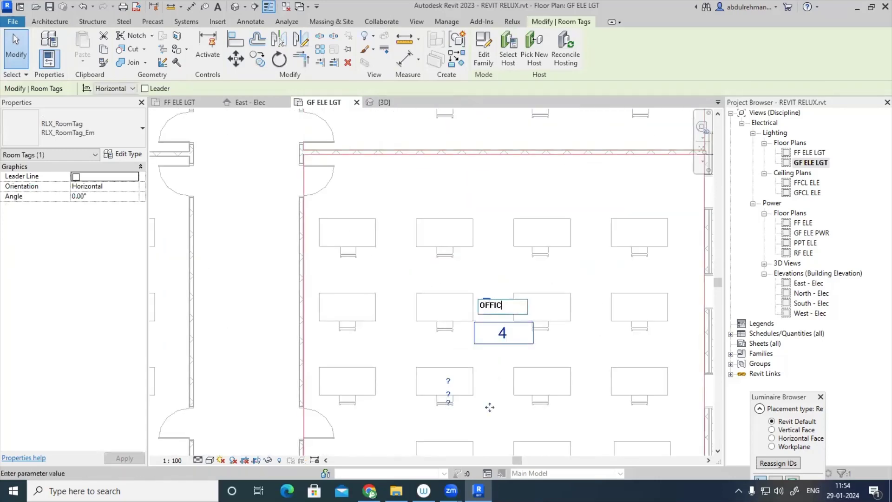
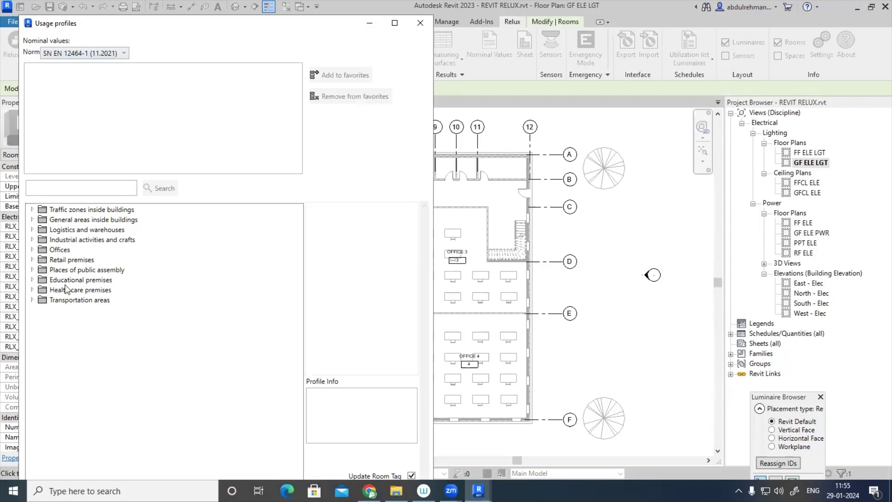
# - Apply the SN EN 12464-1 usage profile 34.1 Filing, copying, etc. to OFFICE 1 with the 300 lx illuminance step
pyautogui.click(33, 250)
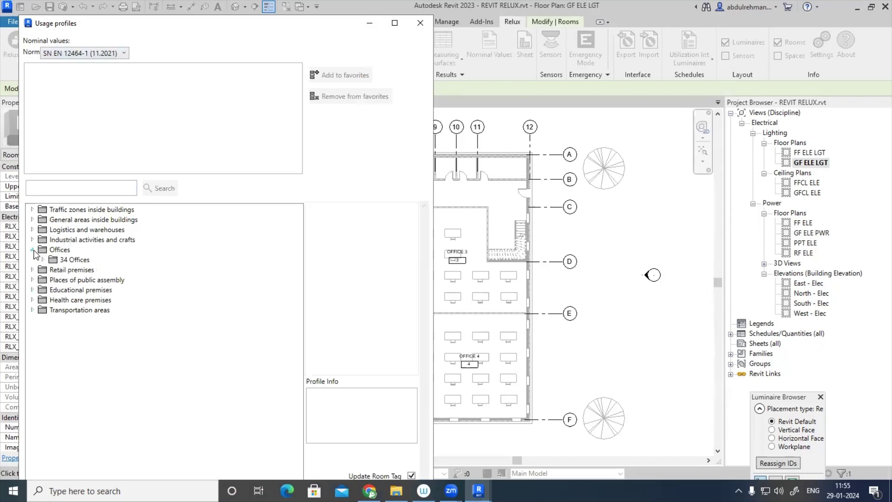
pyautogui.click(42, 259)
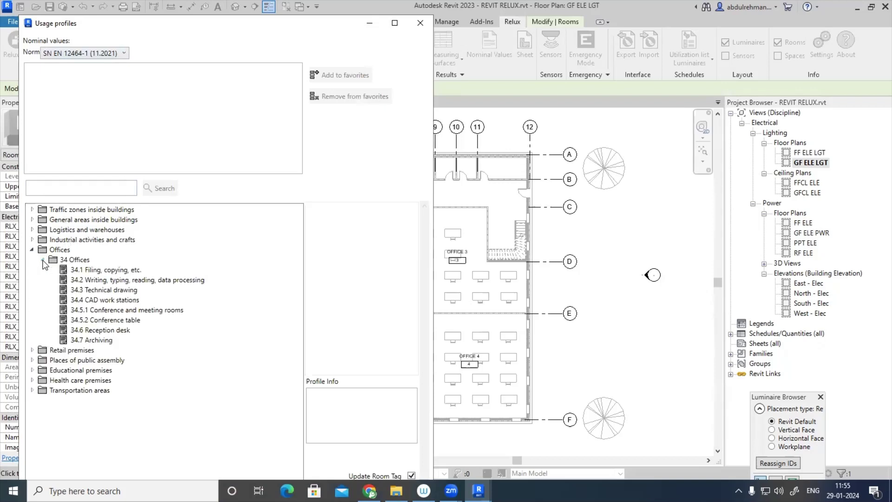
pyautogui.click(103, 274)
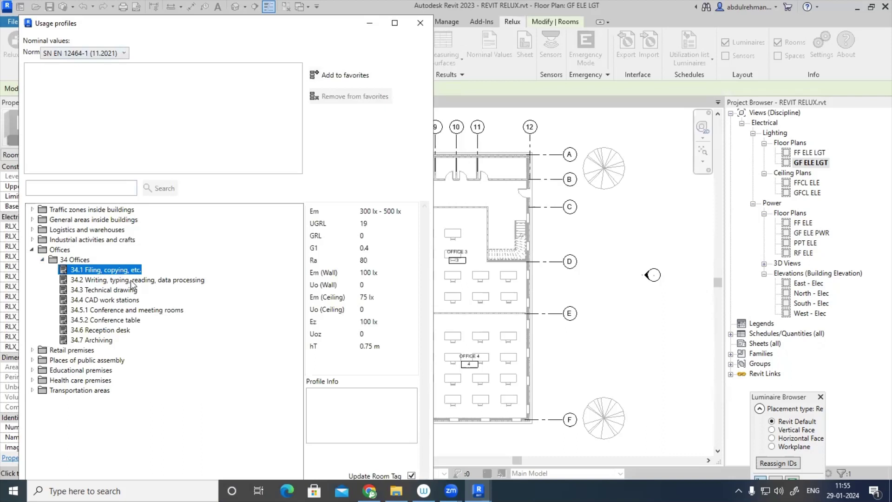
pyautogui.click(395, 24)
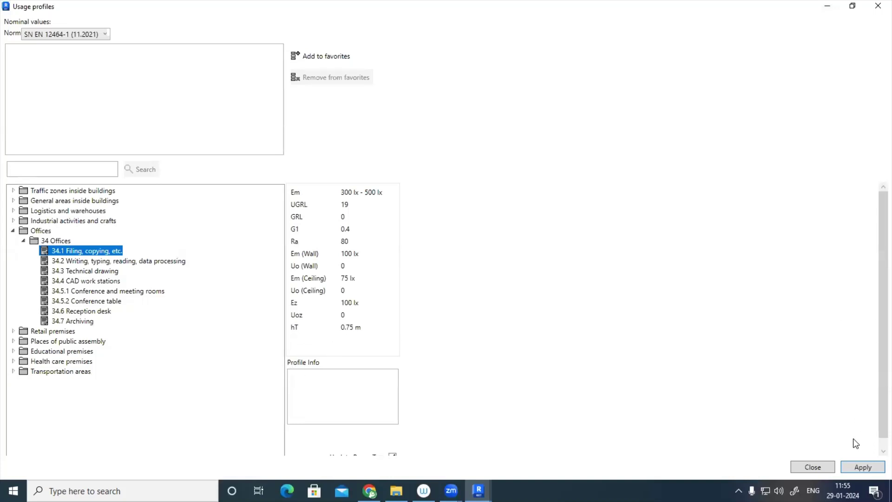
pyautogui.click(863, 466)
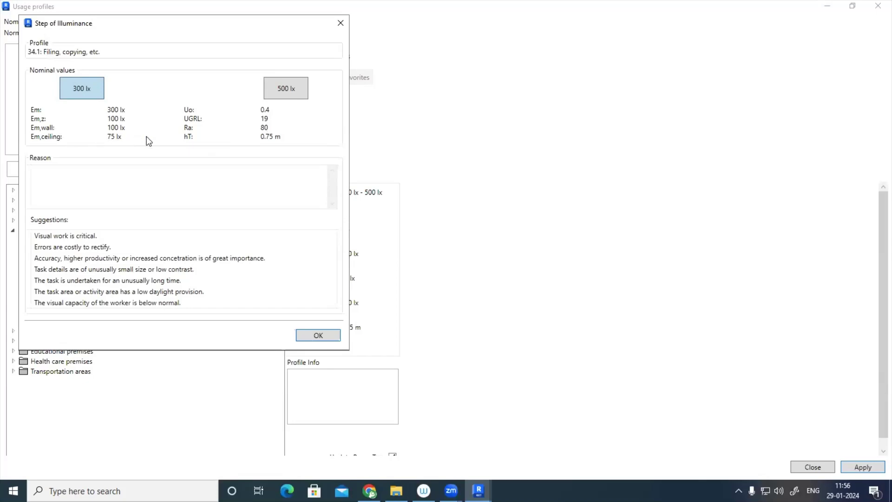
pyautogui.click(308, 336)
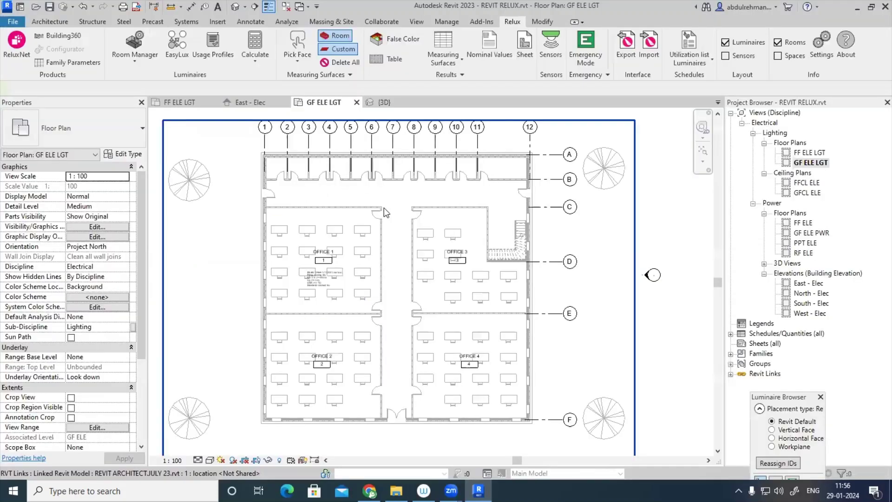
# - Check the usage profile tag in OFFICE 1, select that room and open the ReluxNet luminaire catalogue in a maximized window
pyautogui.scroll(5, 300, 281)
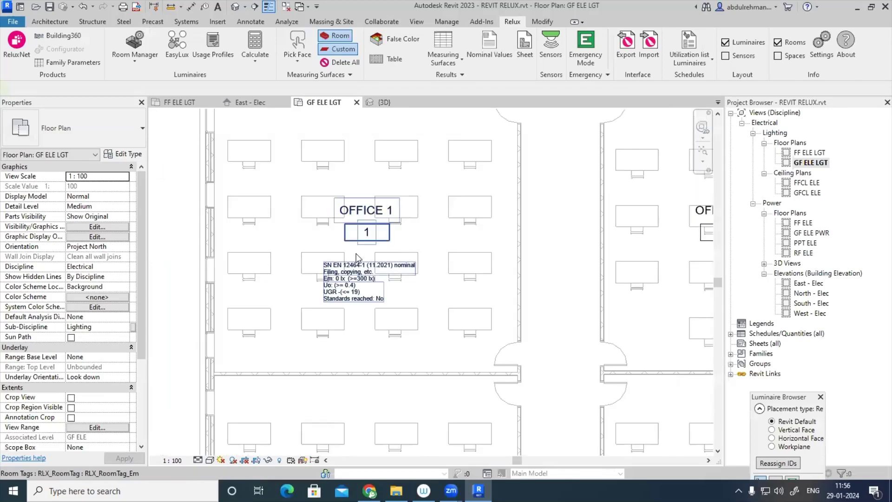
pyautogui.scroll(-2, 398, 252)
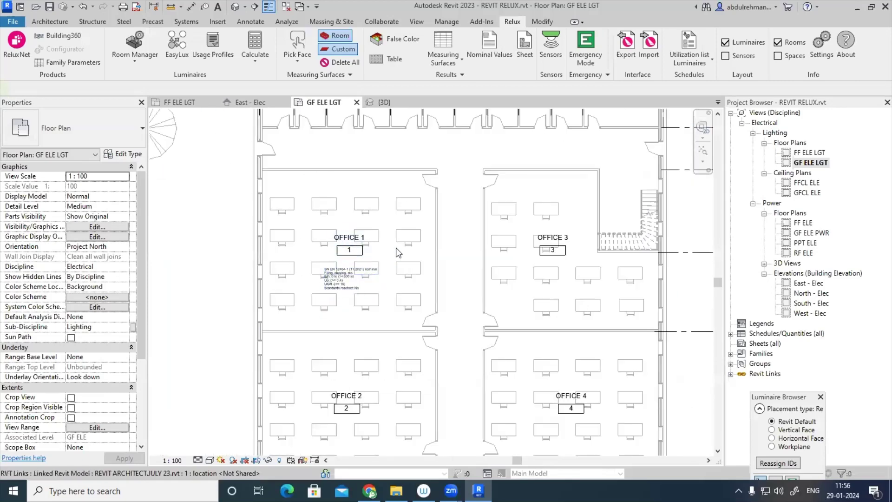
pyautogui.click(383, 216)
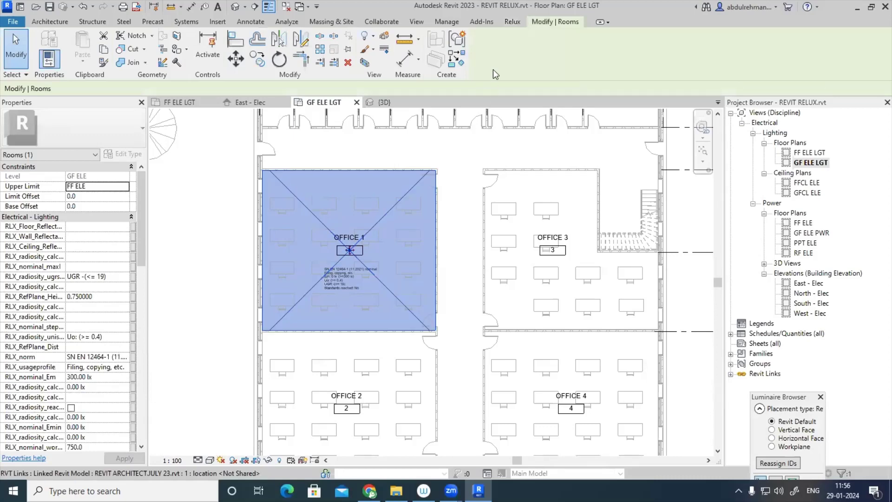
pyautogui.click(512, 22)
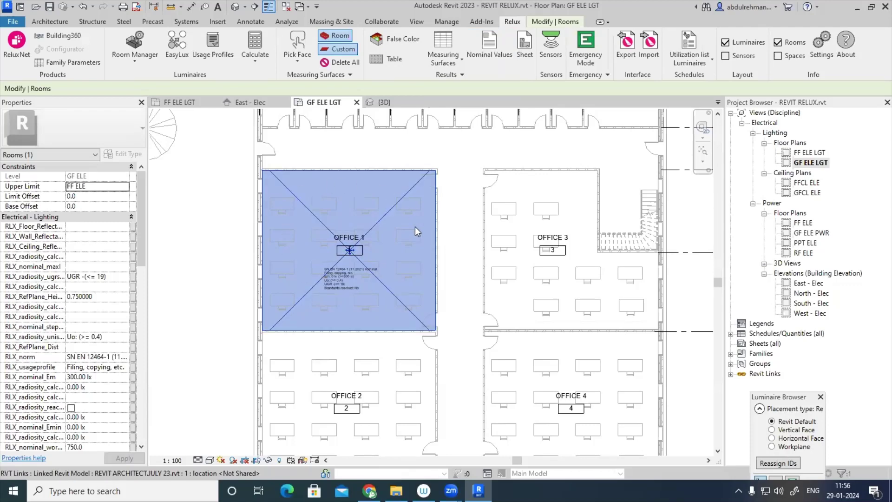
pyautogui.click(15, 50)
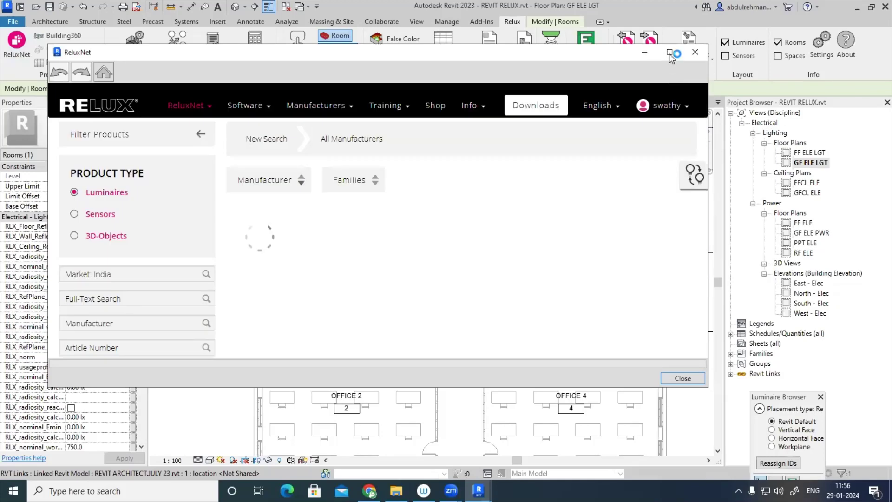
pyautogui.click(669, 53)
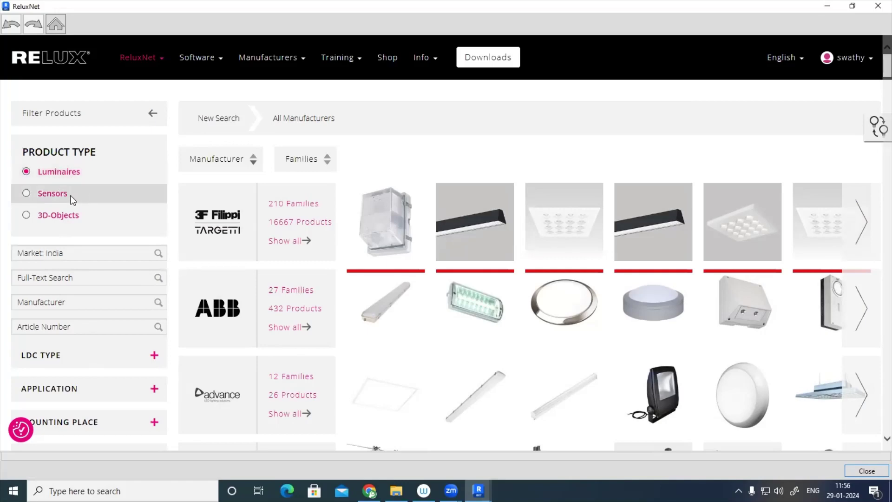
# - Examine the product filters and the manufacturers' luminaire families available in the ReluxNet catalogue
pyautogui.scroll(-4, 54, 278)
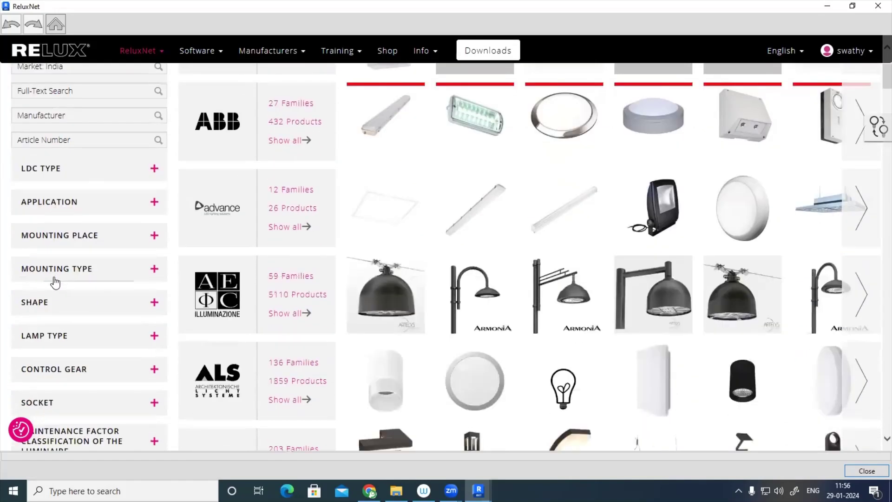
pyautogui.scroll(4, 54, 281)
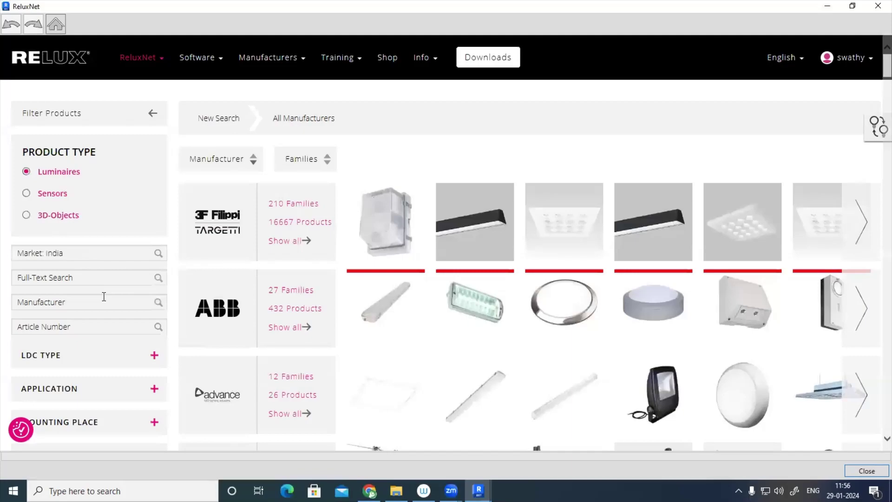
pyautogui.scroll(-10, 104, 296)
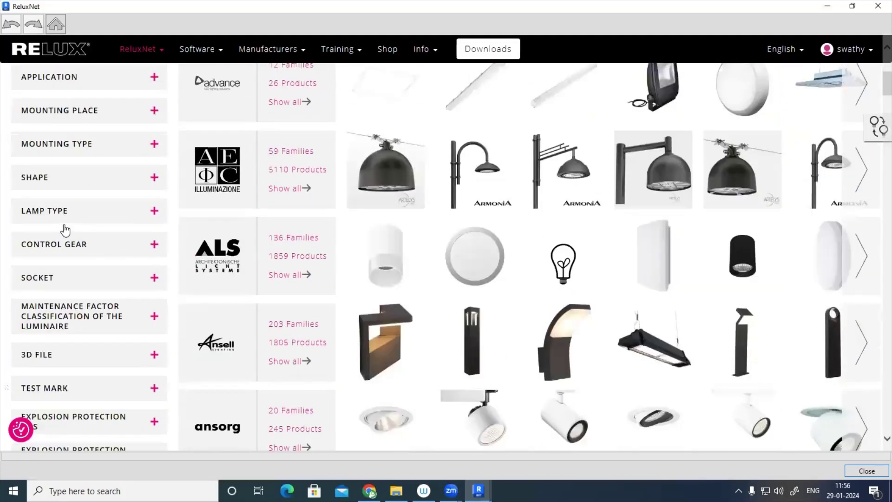
pyautogui.scroll(-4, 70, 264)
pyautogui.scroll(15, 79, 298)
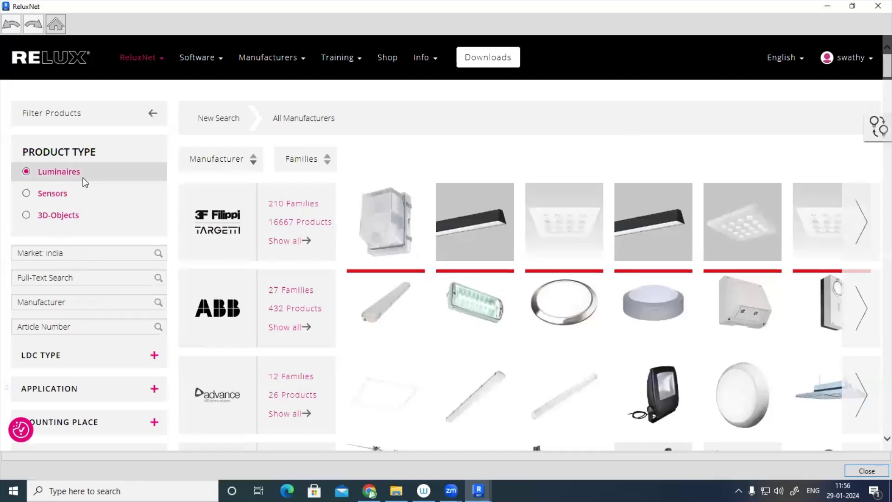
pyautogui.scroll(-4, 76, 210)
pyautogui.scroll(-7, 75, 215)
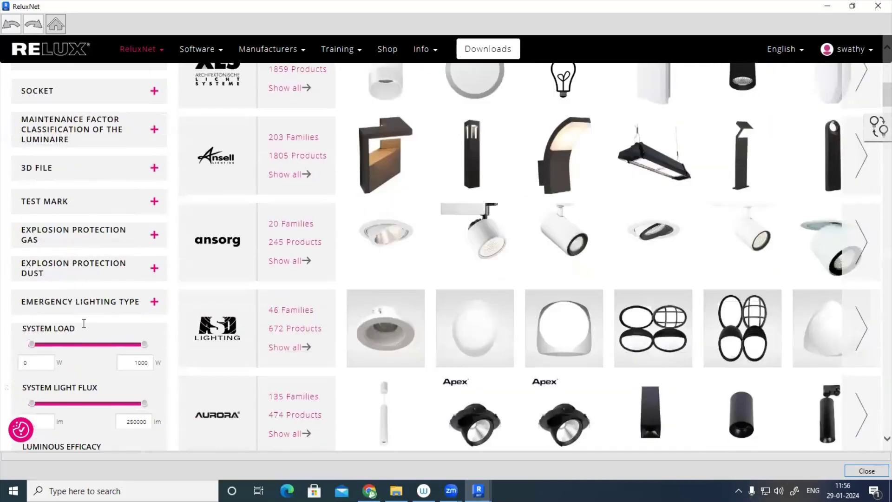
pyautogui.scroll(7, 60, 135)
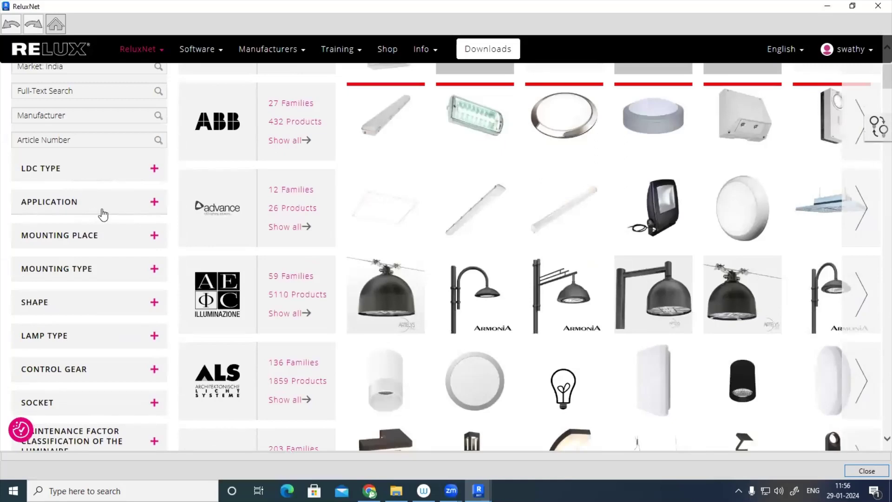
pyautogui.scroll(-12, 95, 278)
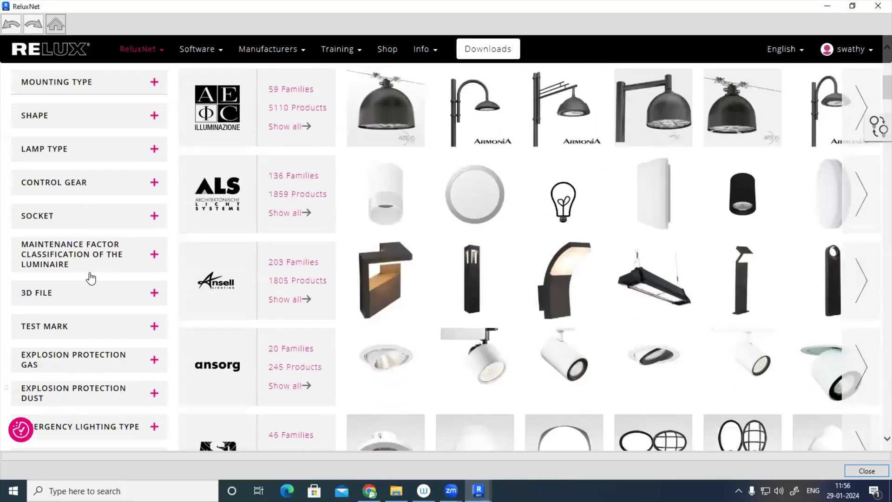
pyautogui.scroll(3, 91, 278)
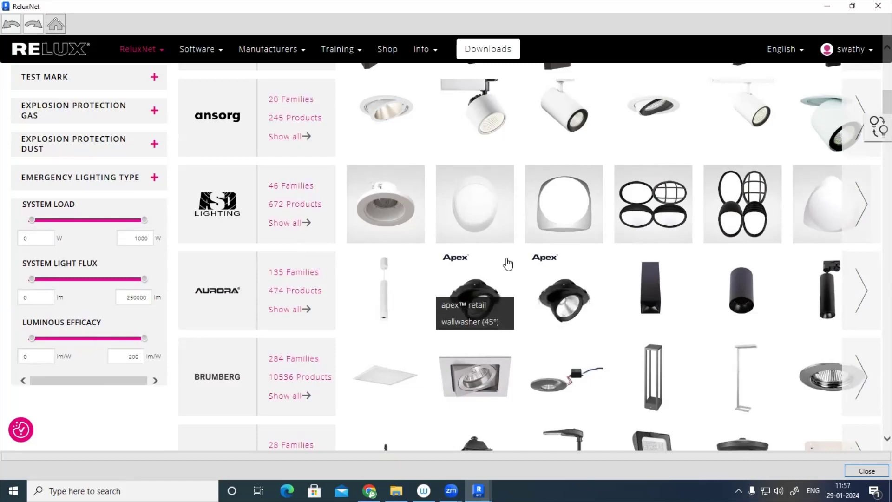
pyautogui.scroll(7, 537, 291)
pyautogui.scroll(7, 537, 291)
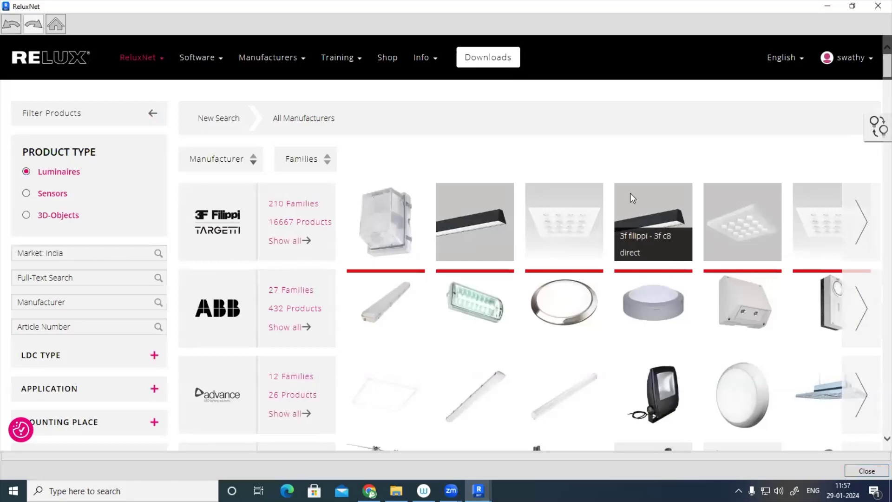
# - Open the 3F Filippi 3F Diagon lay-in luminaire and review the product data of article 23002, 3F Diagon 25W-830 596x596
pyautogui.click(567, 201)
pyautogui.scroll(-2, 629, 313)
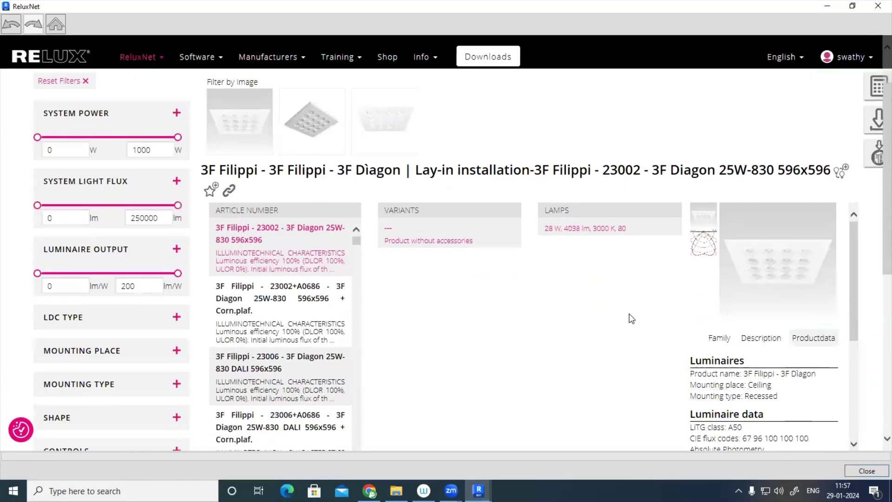
pyautogui.scroll(-2, 693, 253)
pyautogui.scroll(-2, 747, 333)
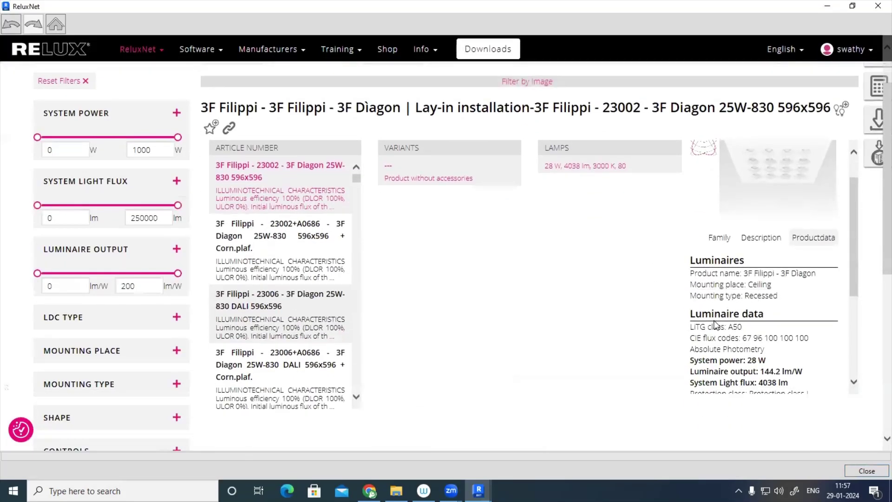
# - Check the mounting place and mounting type in the product data of article 23002, 3F Diagon 25W-830 596x596
pyautogui.moveTo(692, 287); pyautogui.dragTo(771, 285)
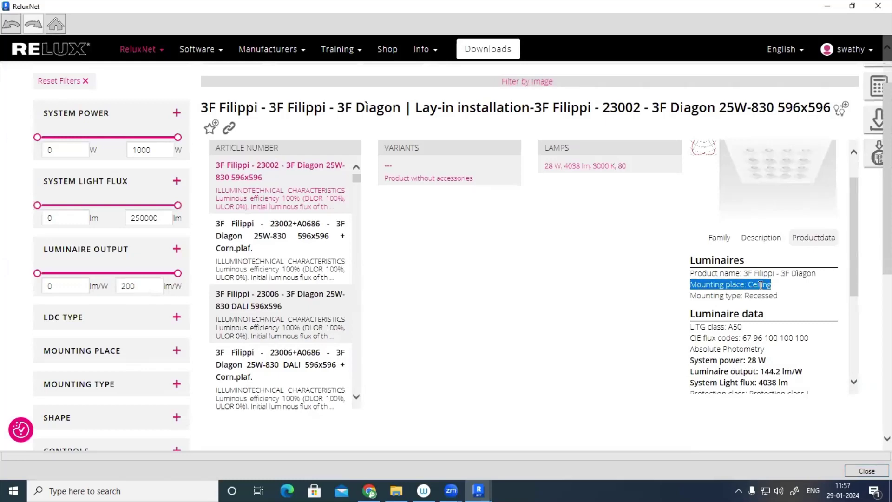
pyautogui.click(695, 300)
pyautogui.moveTo(694, 299); pyautogui.dragTo(780, 302)
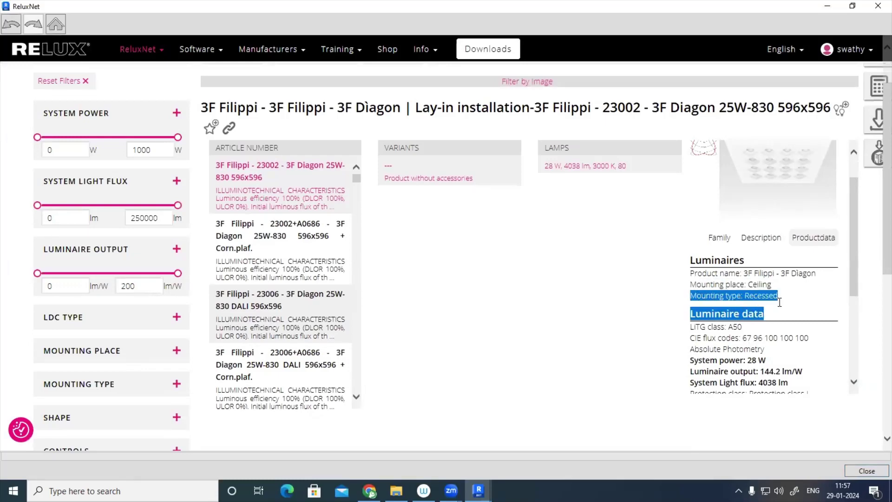
pyautogui.click(763, 303)
pyautogui.scroll(2, 771, 295)
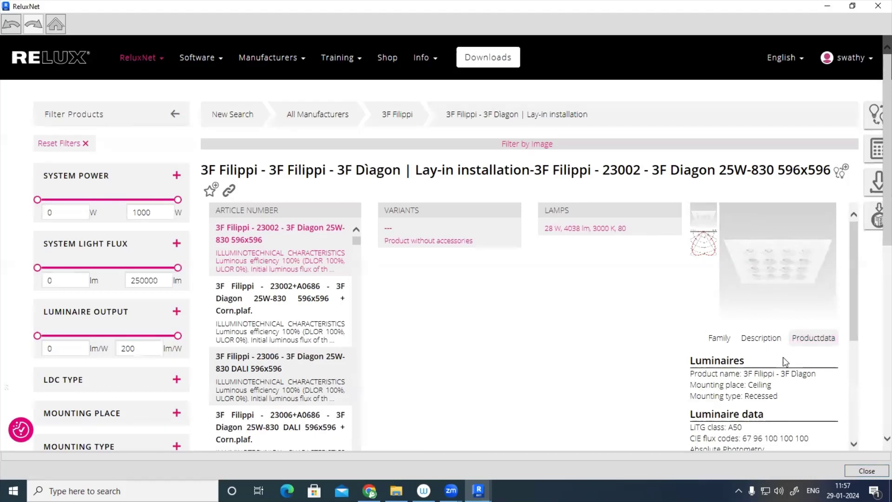
# - Read through the full description and the remaining product data of the 3F Diagon 25W-830 596x596 luminaire
pyautogui.click(761, 339)
pyautogui.scroll(-5, 725, 352)
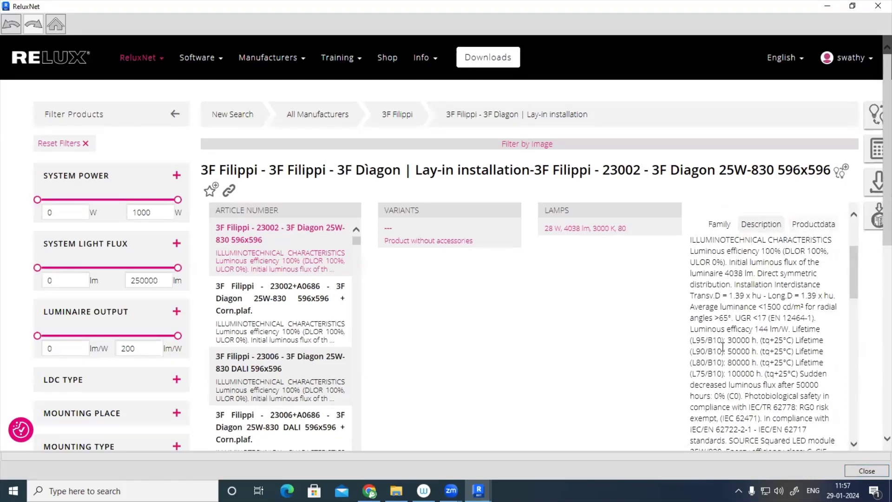
pyautogui.scroll(-5, 725, 352)
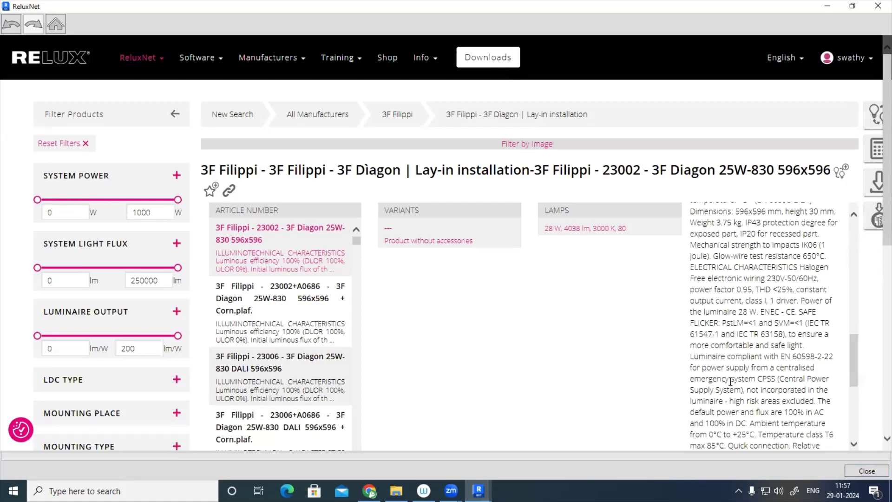
pyautogui.scroll(-10, 731, 380)
pyautogui.scroll(8, 729, 379)
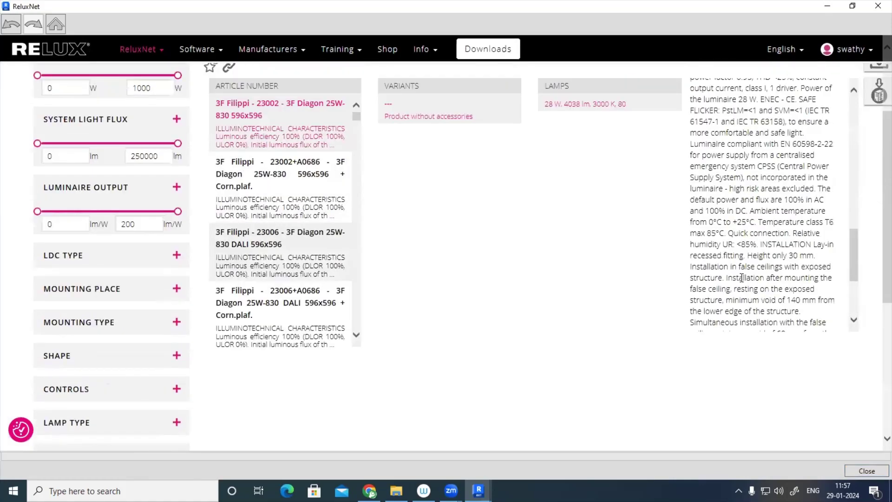
pyautogui.scroll(15, 742, 278)
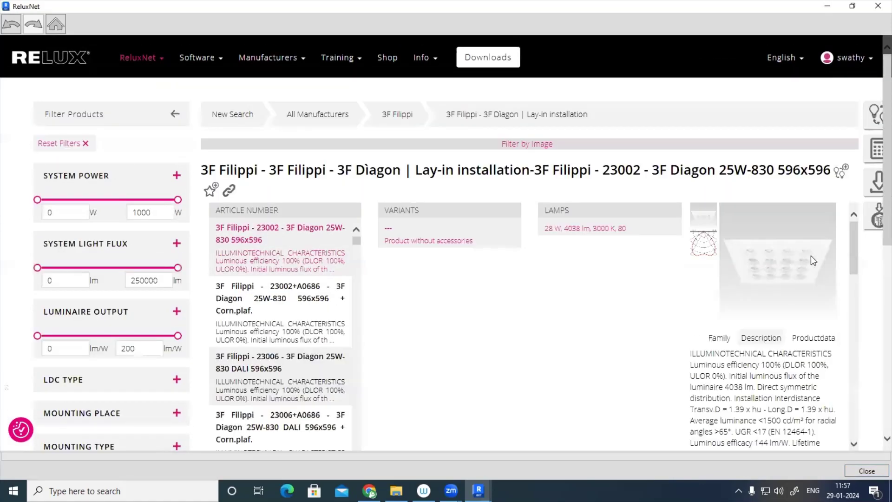
pyautogui.click(814, 338)
pyautogui.scroll(-2, 734, 352)
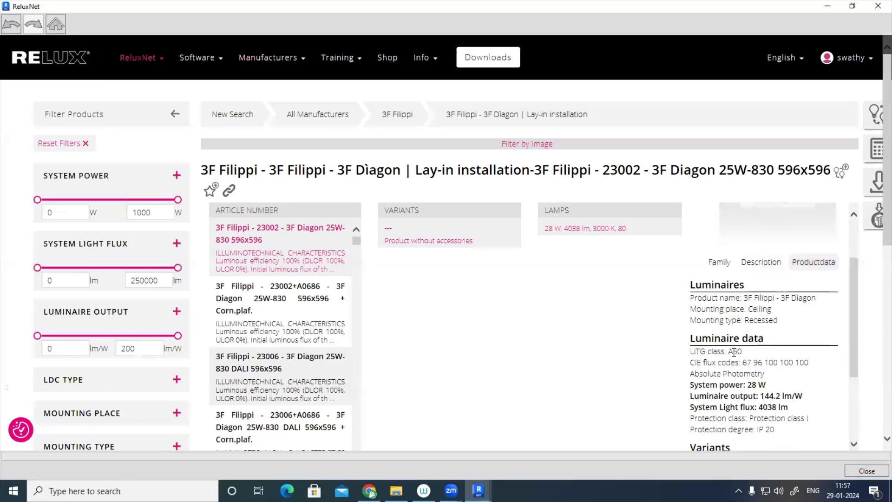
pyautogui.scroll(-5, 734, 353)
pyautogui.scroll(8, 734, 352)
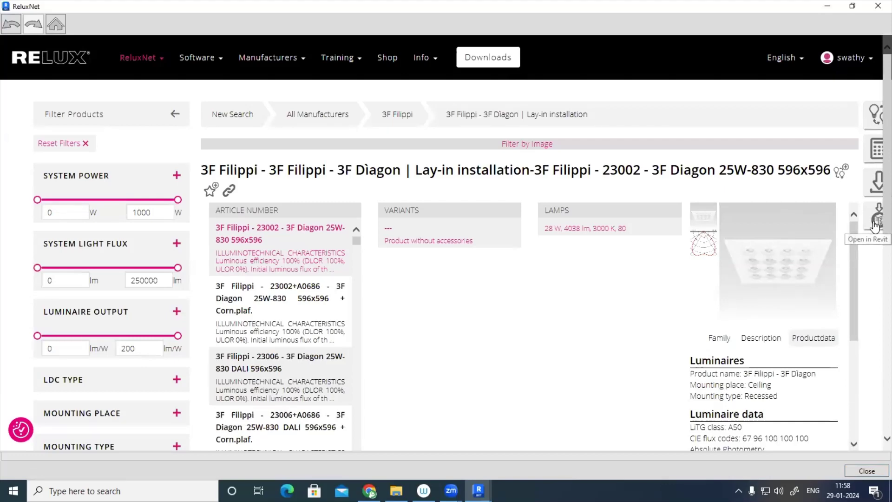
# - Load the 3F Diagon 25W-830 596x596 luminaire into the Revit project, accept its electrical connector defaults and return to the floor plan
pyautogui.click(875, 224)
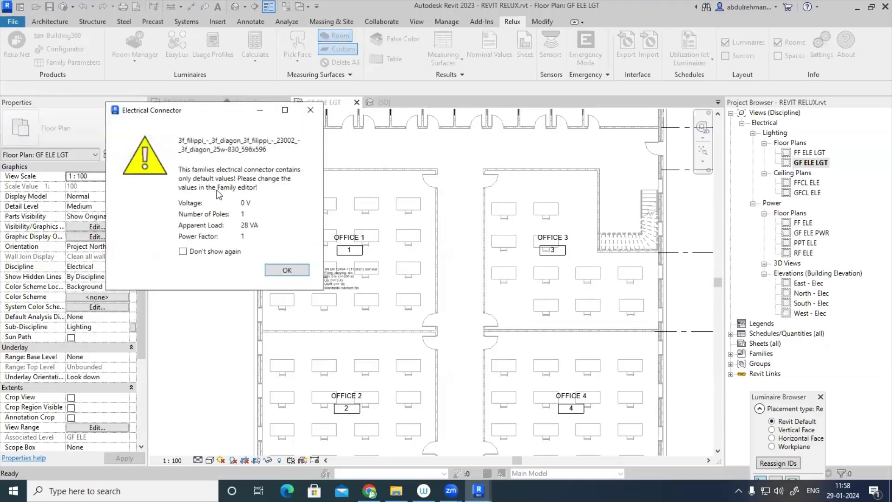
pyautogui.click(287, 270)
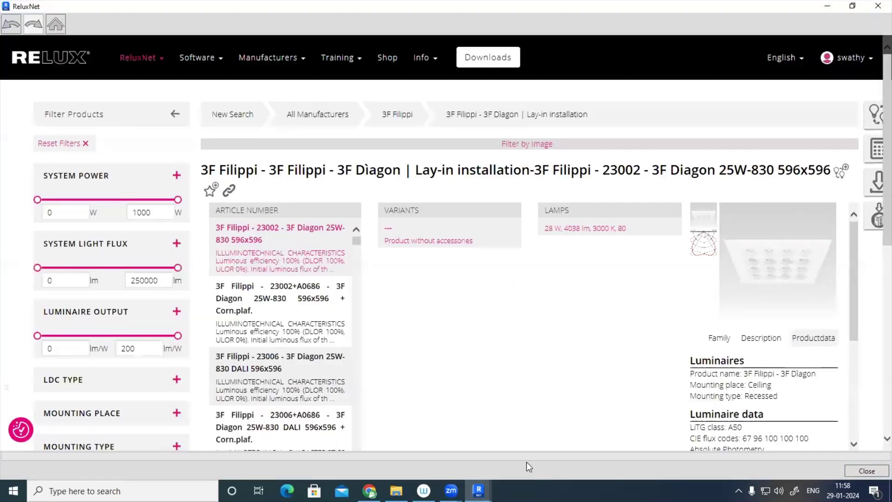
pyautogui.moveTo(478, 491)
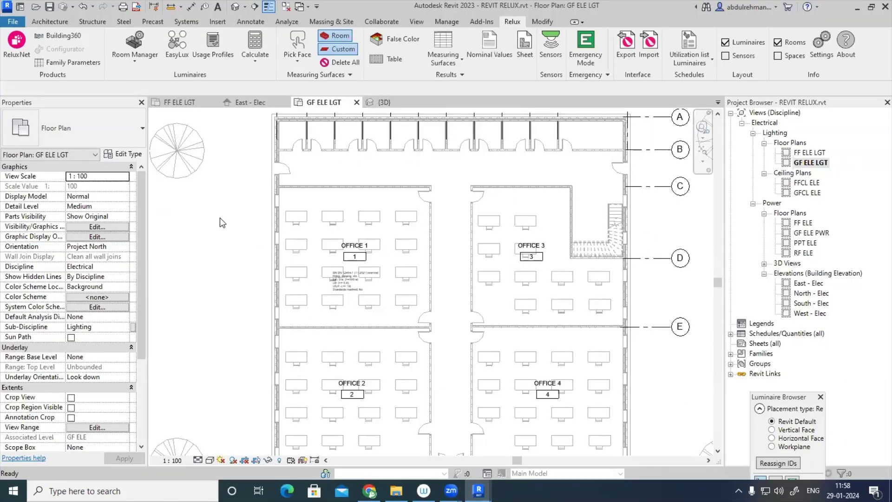
# - Place a 3 x 4 arrangement of ceiling-mounted 3F Filippi 3F Diagon luminaires in OFFICE 1 with EasyLux, based on 300 lx illuminance
pyautogui.click(390, 217)
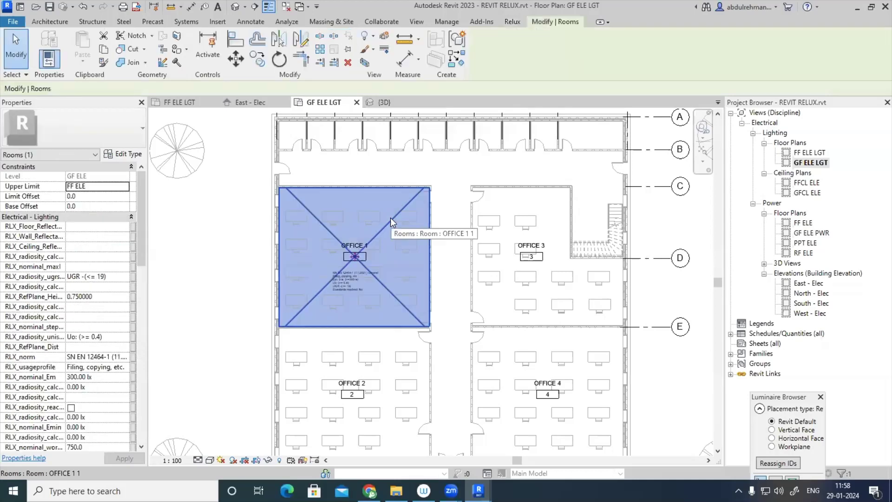
pyautogui.click(512, 22)
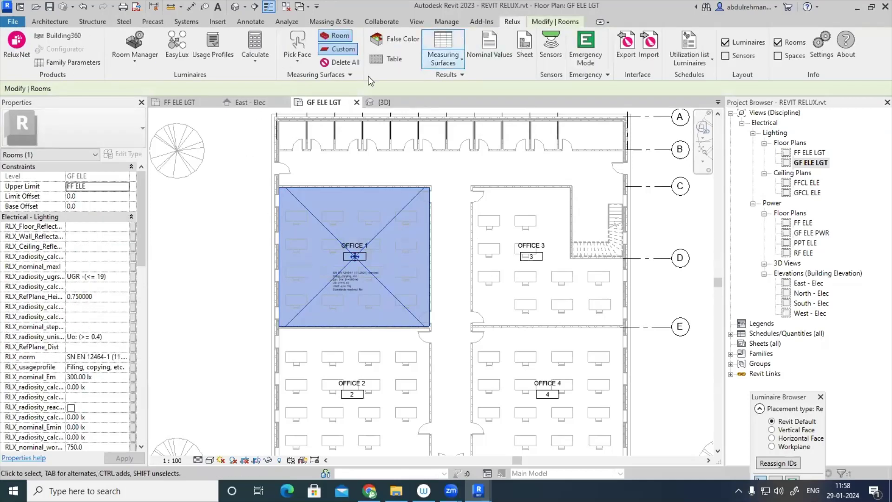
pyautogui.click(177, 55)
pyautogui.click(177, 53)
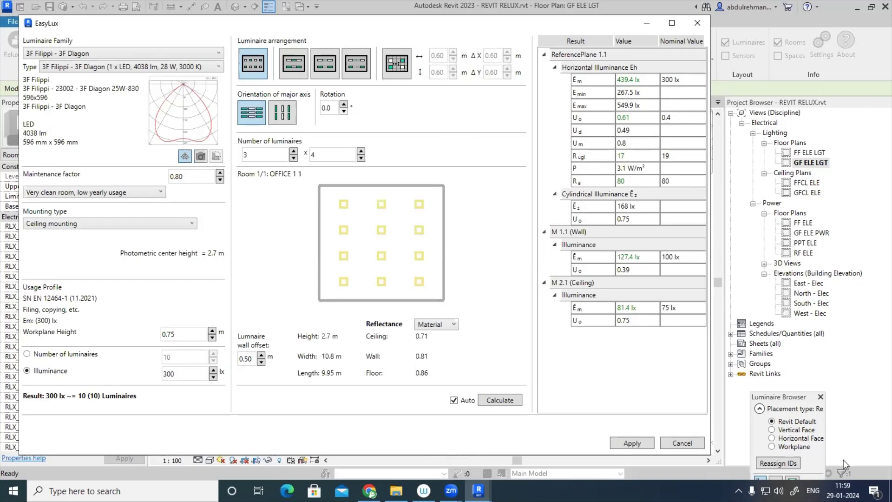
pyautogui.click(641, 442)
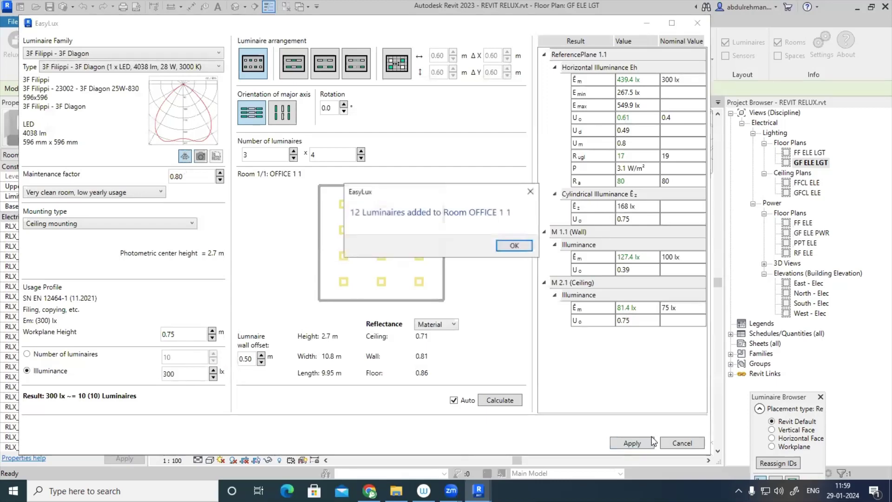
pyautogui.click(513, 247)
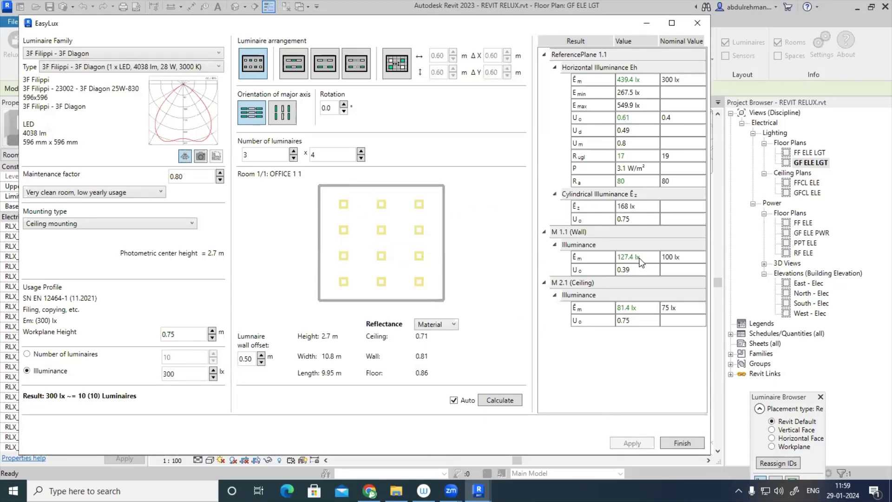
pyautogui.click(684, 442)
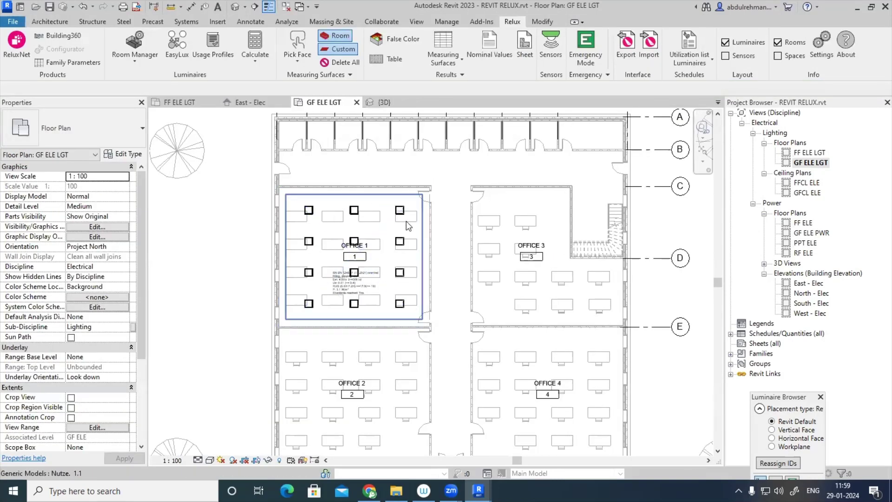
# - Open the Relux Room Manager and select only OFFICE 2 among the GF ELE rooms
pyautogui.scroll(-2, 360, 298)
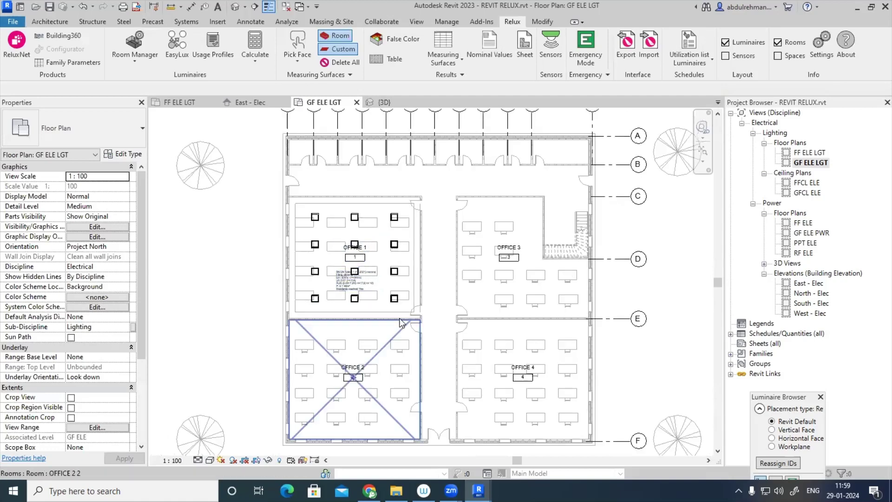
pyautogui.scroll(-1, 364, 329)
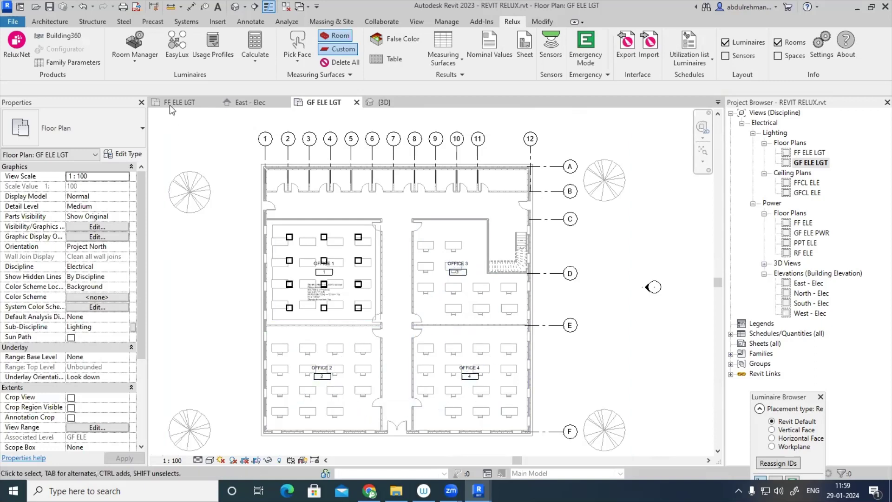
pyautogui.click(136, 44)
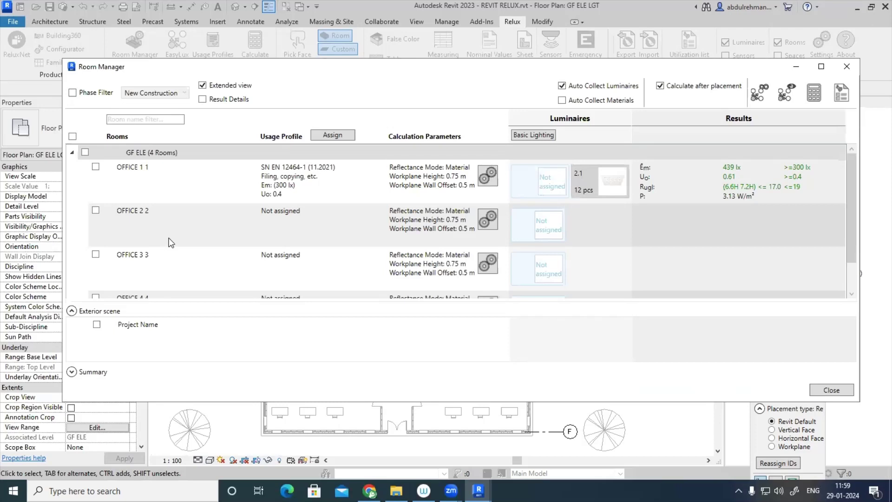
pyautogui.click(98, 213)
pyautogui.click(73, 137)
pyautogui.click(96, 212)
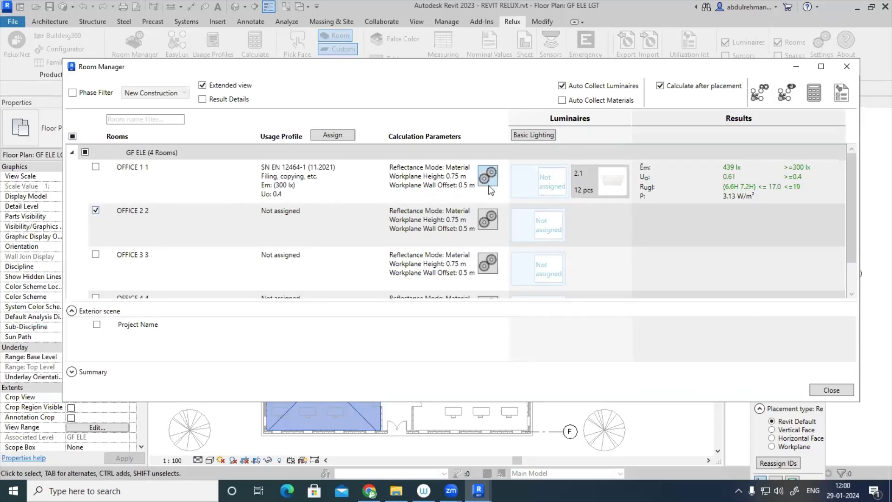
# - Assign OFFICE 2 the usage profile 34.2 Writing, typing, reading, data processing at 500 lx and the 3F Filippi 3F Diagon luminaire as basic lighting
pyautogui.click(339, 137)
pyautogui.click(106, 323)
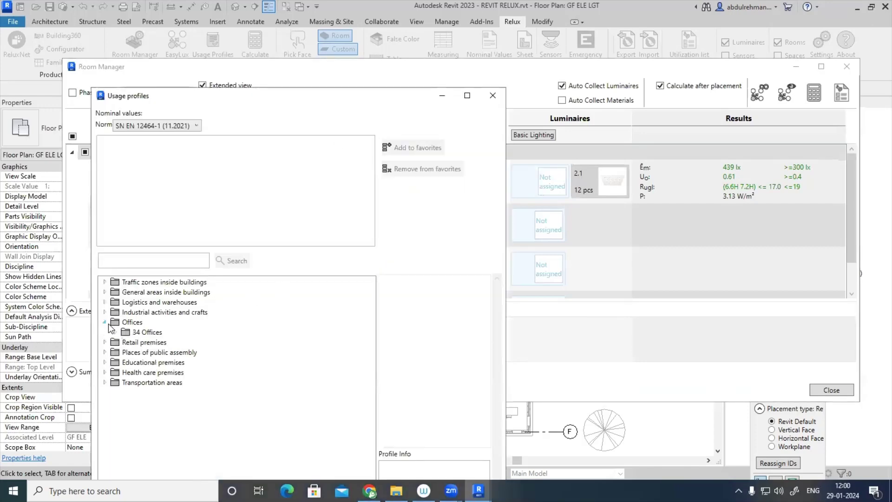
pyautogui.click(114, 332)
pyautogui.click(180, 353)
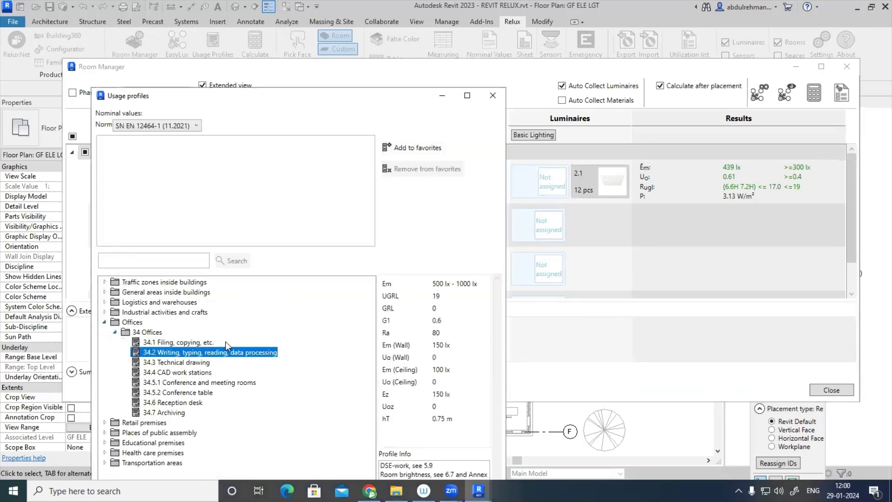
pyautogui.click(468, 97)
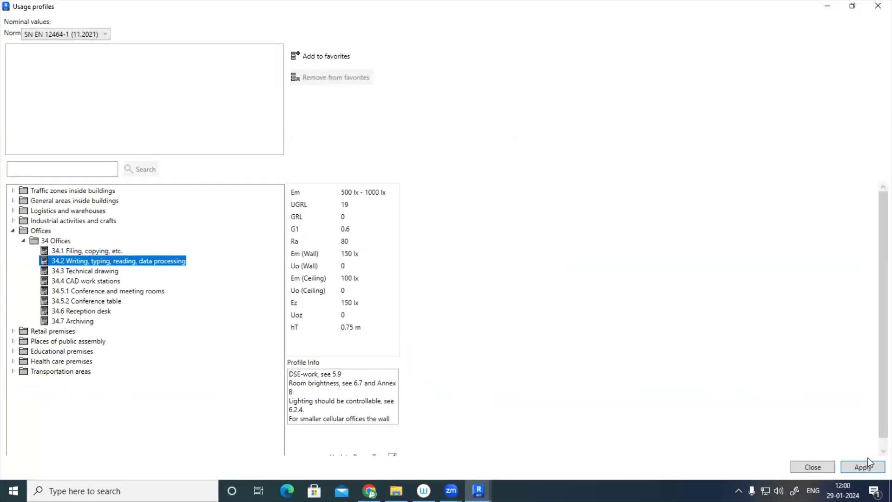
pyautogui.click(863, 467)
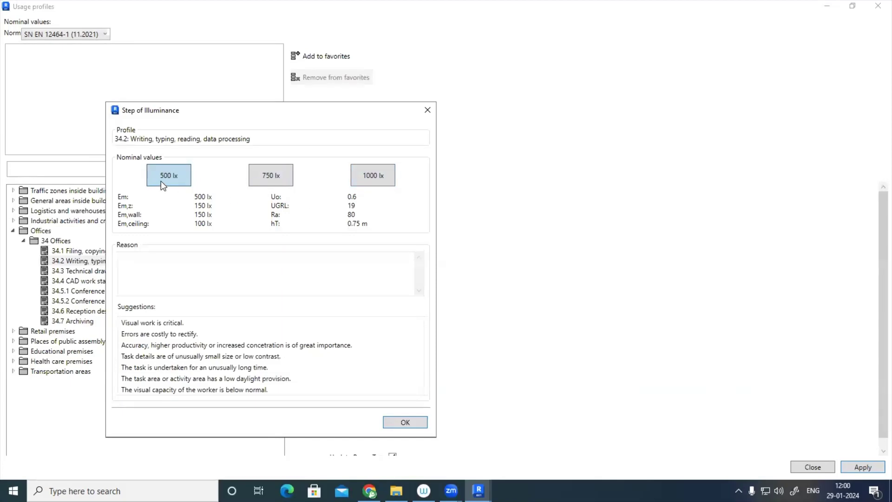
pyautogui.click(414, 425)
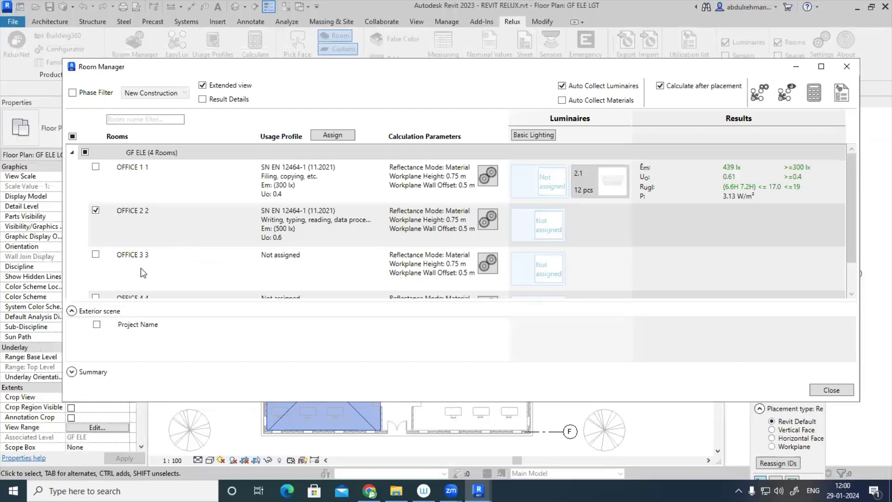
pyautogui.click(535, 134)
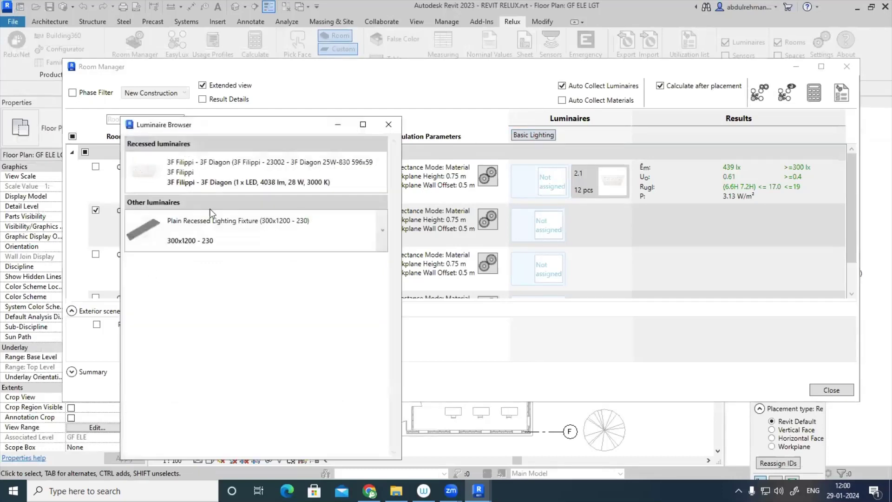
pyautogui.doubleClick(194, 180)
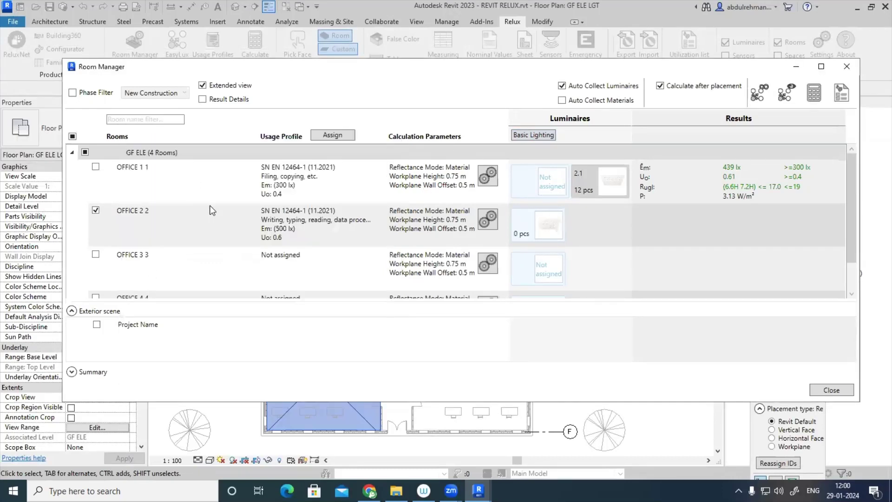
# - Assign OFFICE 3 alone the usage profile 34.3 Technical drawing at 750 lx and the 3F Filippi 3F Diagon luminaire as basic lighting
pyautogui.click(96, 254)
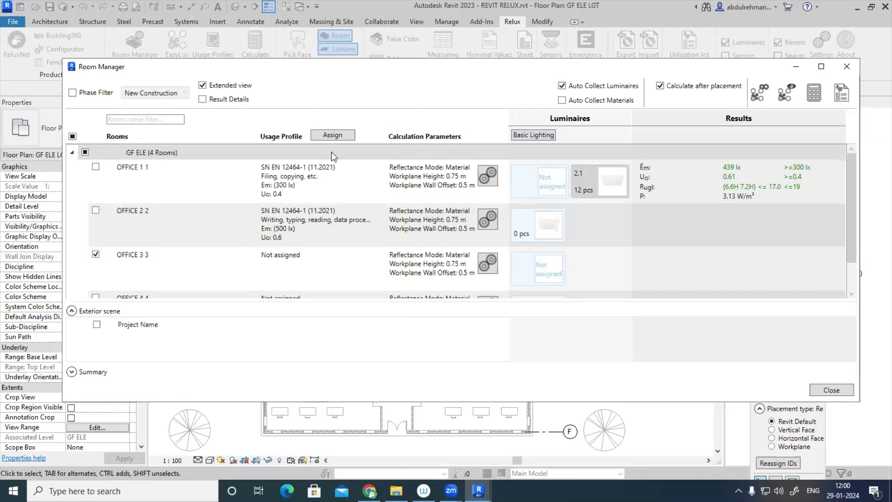
pyautogui.click(333, 135)
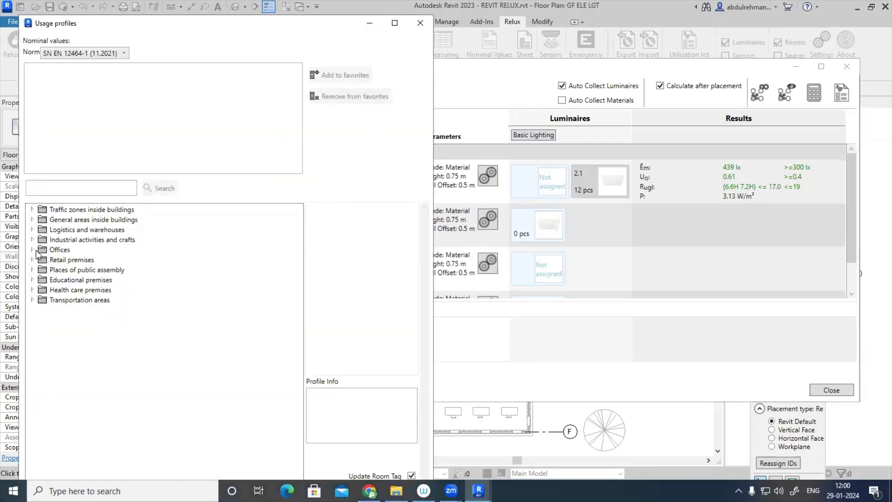
pyautogui.click(32, 250)
pyautogui.click(42, 260)
pyautogui.click(100, 290)
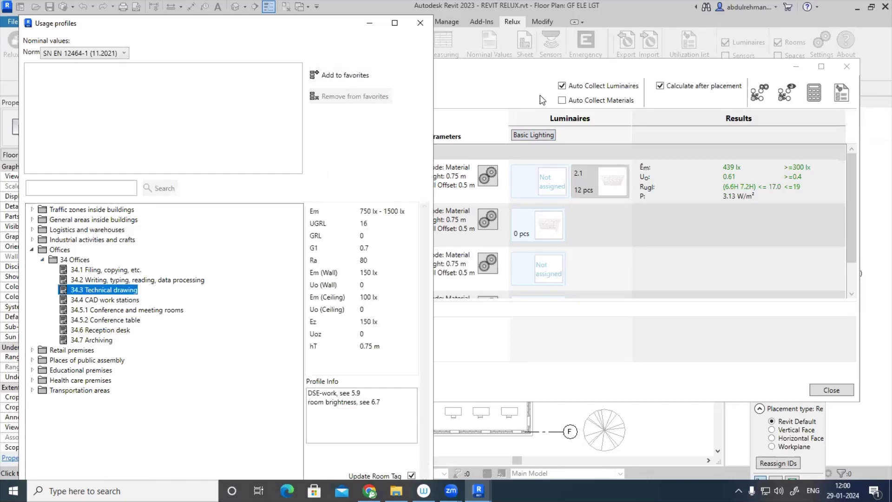
pyautogui.press('super+Up')
pyautogui.click(860, 464)
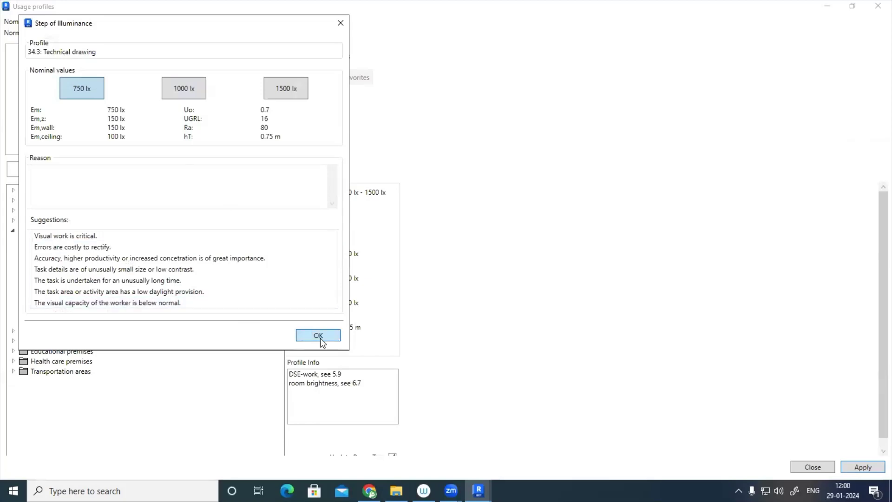
pyautogui.press('Return')
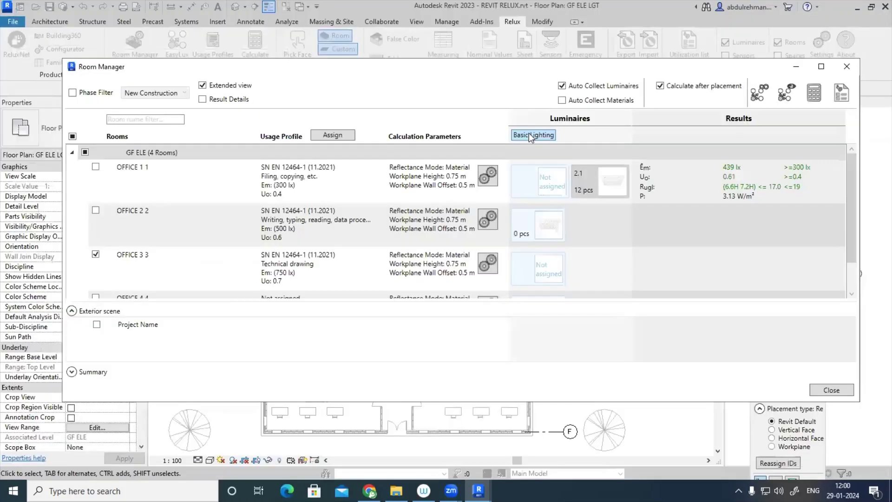
pyautogui.click(534, 135)
pyautogui.click(112, 100)
pyautogui.scroll(-1, 118, 256)
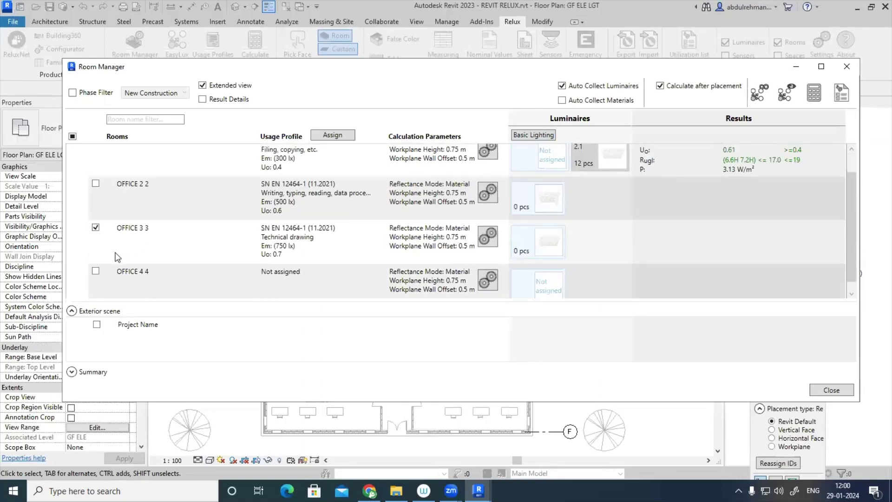
# - Select only OFFICE 4 in the Room Manager and assign it the usage profile 34.4 CAD work stations at 500 lx
pyautogui.scroll(-1, 117, 258)
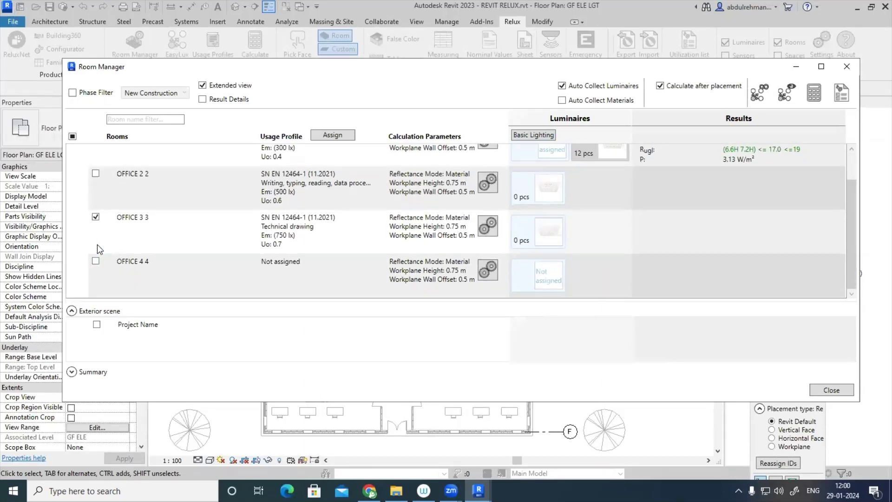
pyautogui.click(96, 261)
pyautogui.click(96, 217)
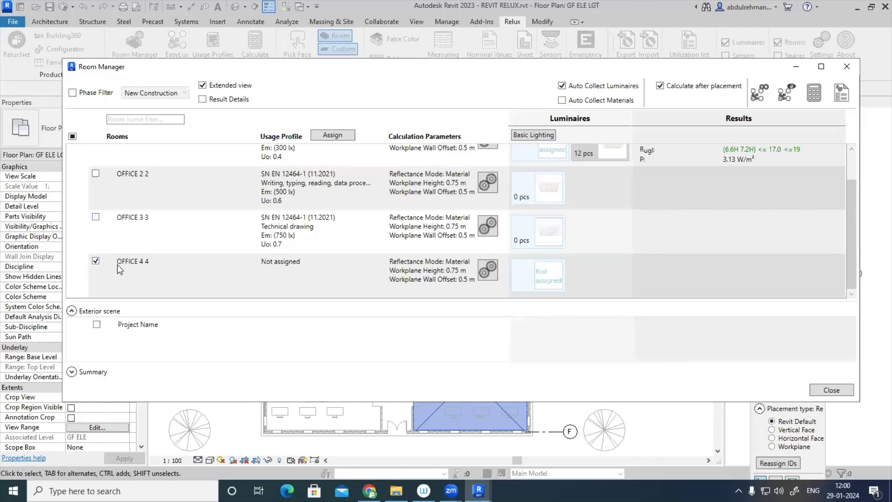
pyautogui.click(335, 136)
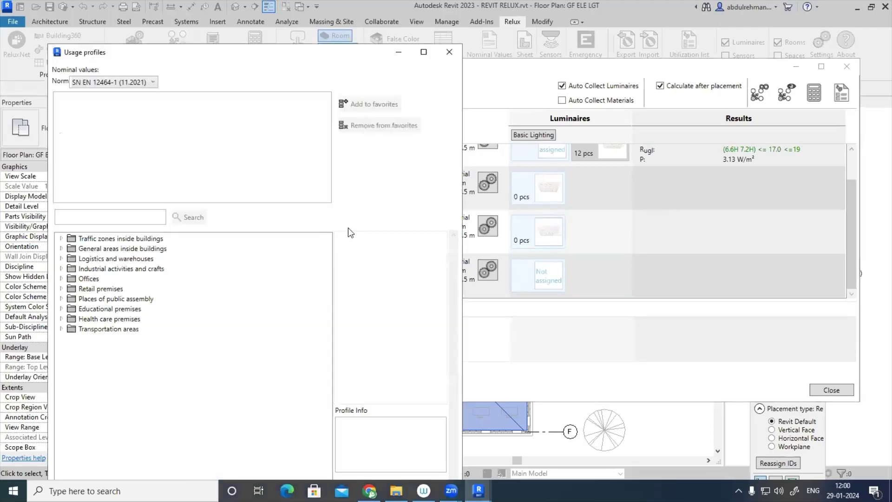
pyautogui.click(61, 278)
pyautogui.click(71, 288)
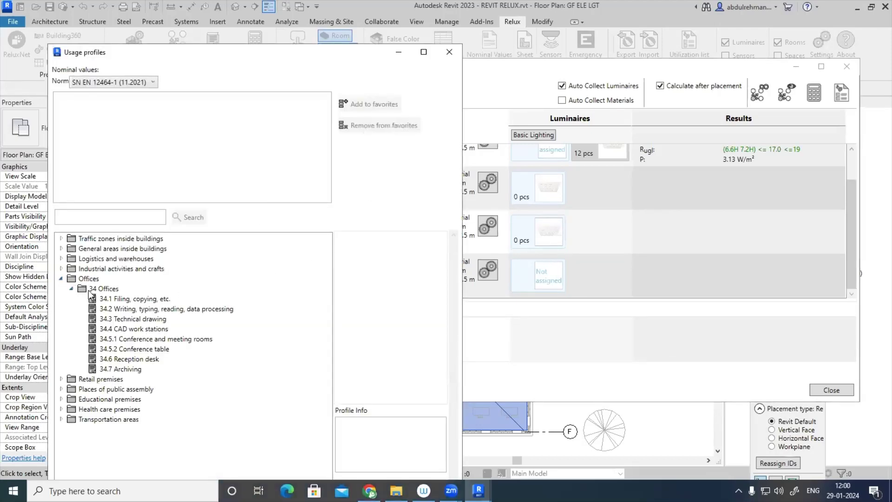
pyautogui.click(134, 339)
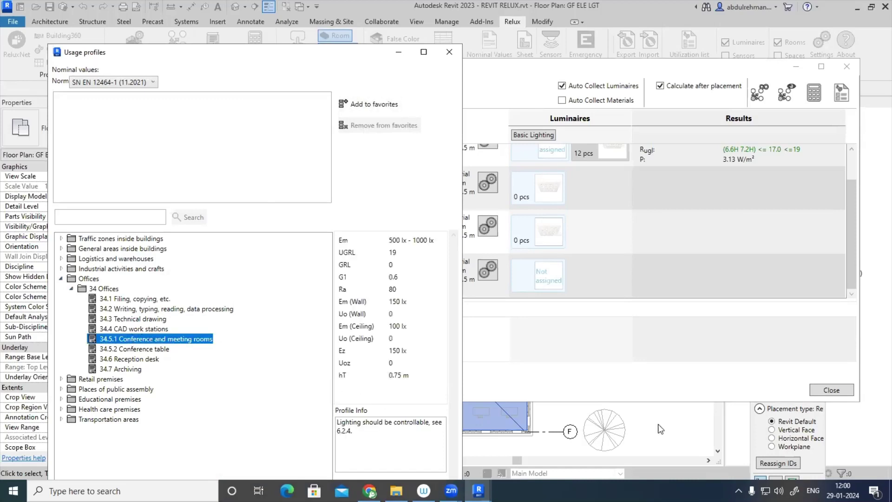
pyautogui.click(142, 329)
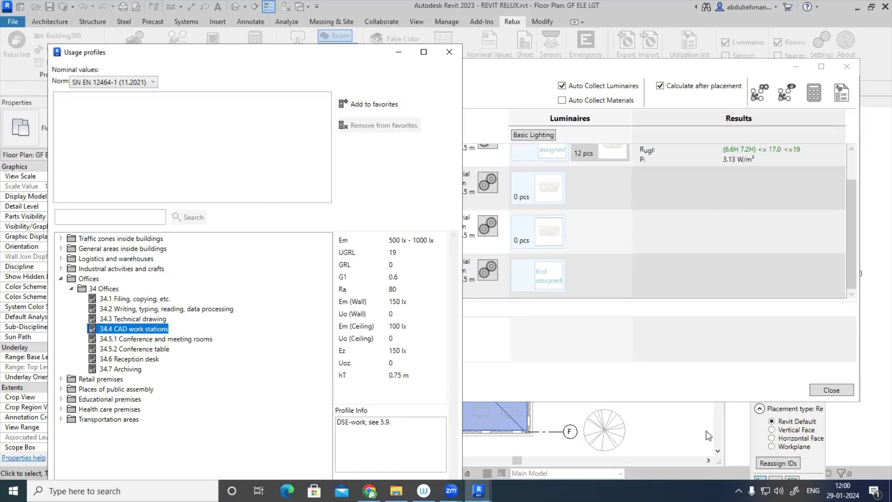
pyautogui.click(423, 54)
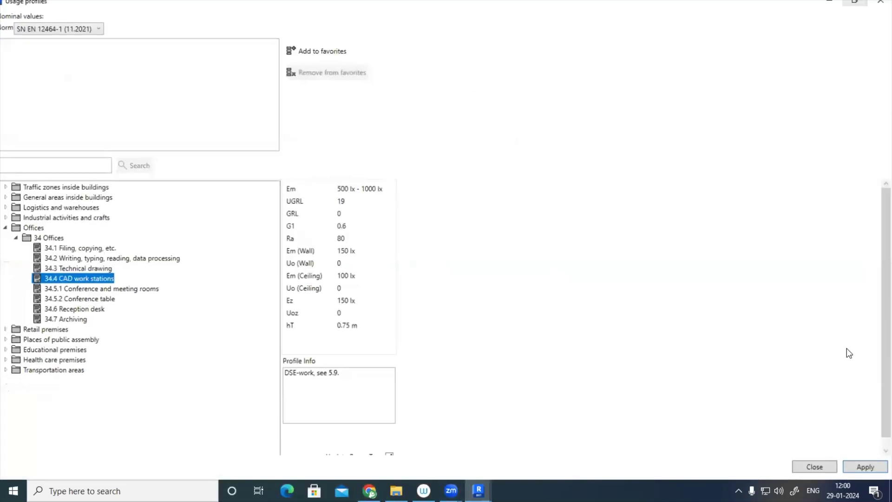
pyautogui.click(863, 467)
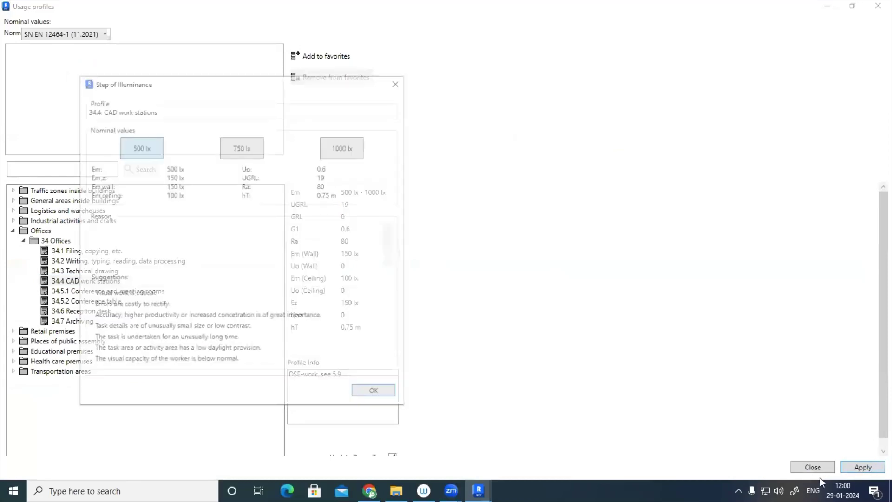
pyautogui.click(376, 393)
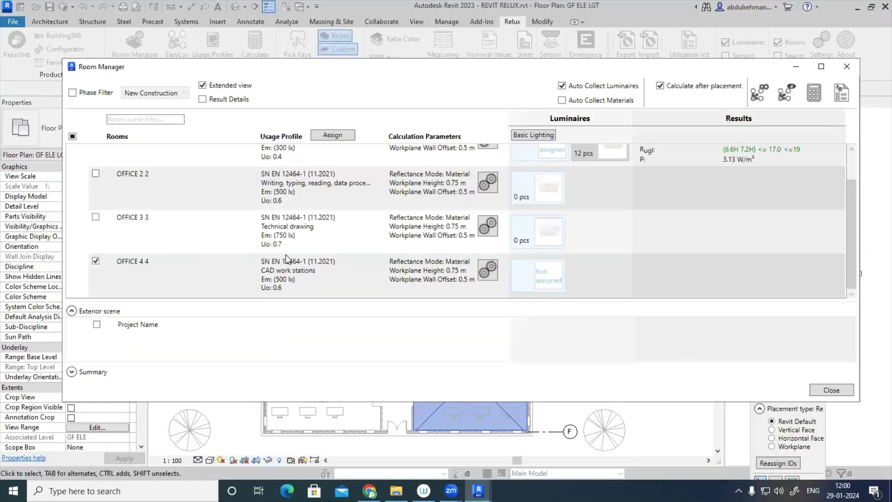
# - Assign the 3F Filippi 3F Diagon luminaire as basic lighting of OFFICE 4 and close the Room Manager
pyautogui.click(532, 135)
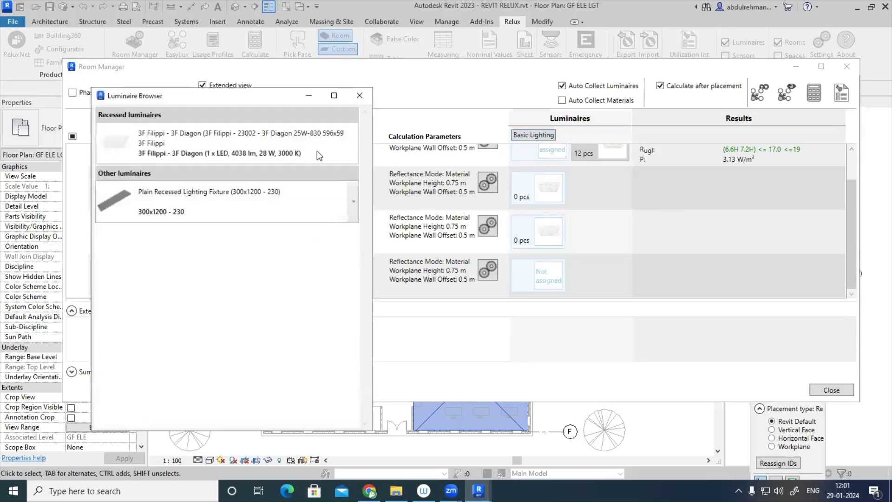
pyautogui.click(234, 140)
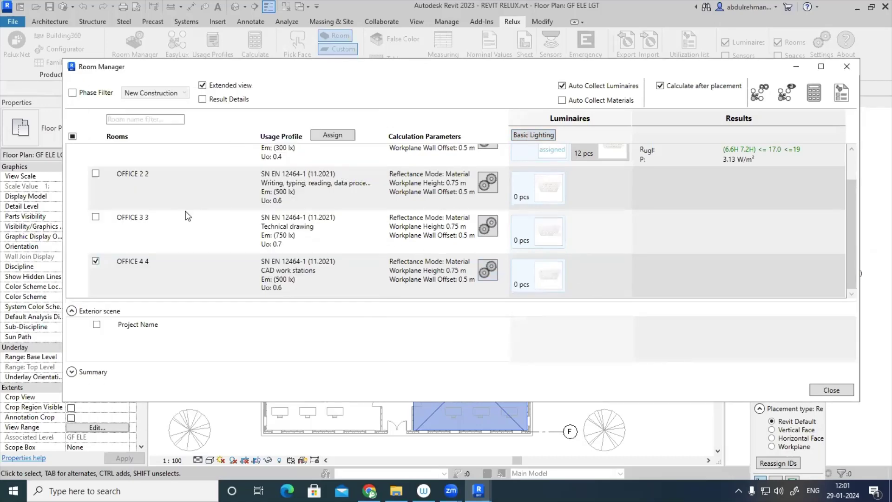
pyautogui.scroll(2, 185, 216)
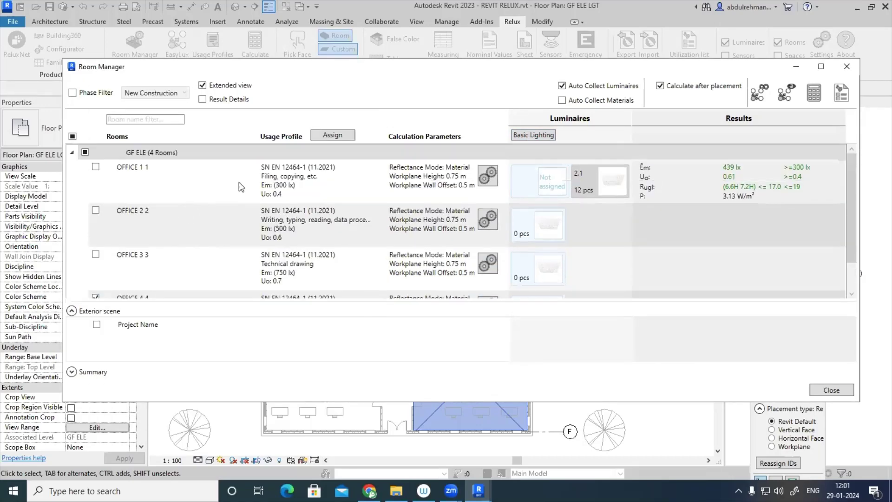
pyautogui.scroll(-1, 267, 203)
pyautogui.scroll(-1, 289, 242)
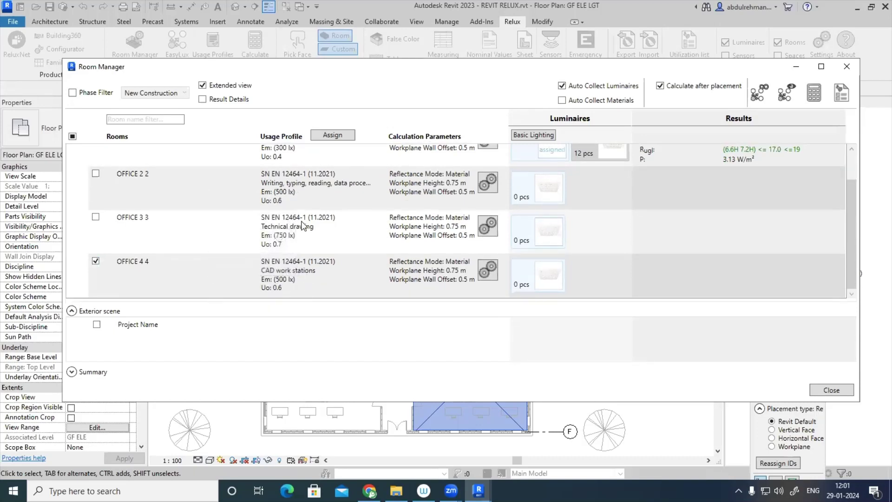
pyautogui.scroll(1, 302, 223)
pyautogui.scroll(-1, 314, 210)
pyautogui.click(832, 390)
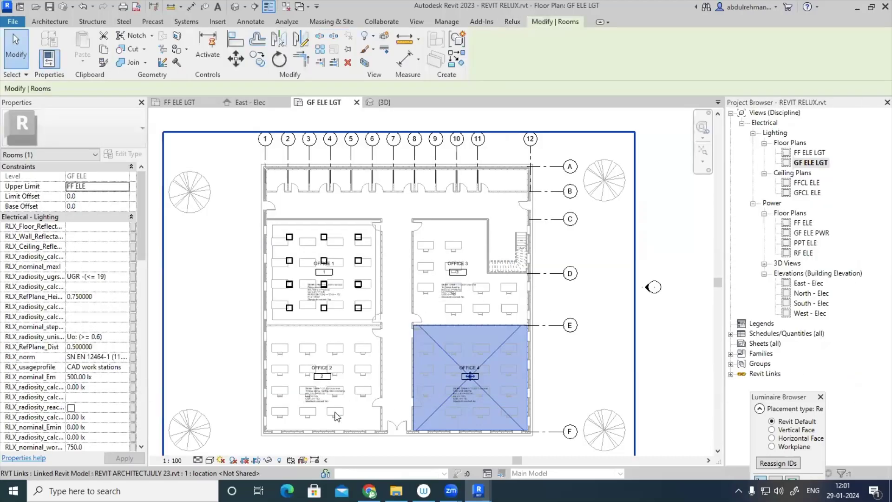
# - Examine the lighting requirement tags of OFFICE 2, OFFICE 3 and OFFICE 4 in the GF ELE LGT floor plan
pyautogui.scroll(5, 316, 404)
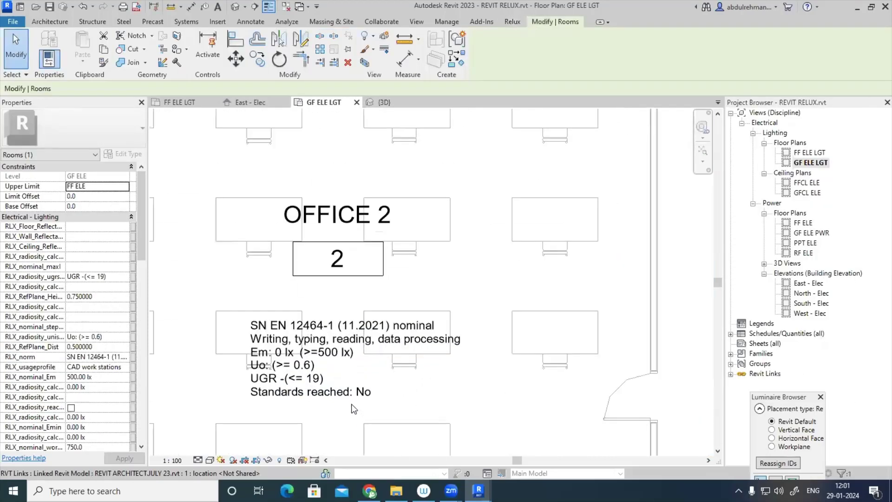
pyautogui.scroll(-4, 296, 353)
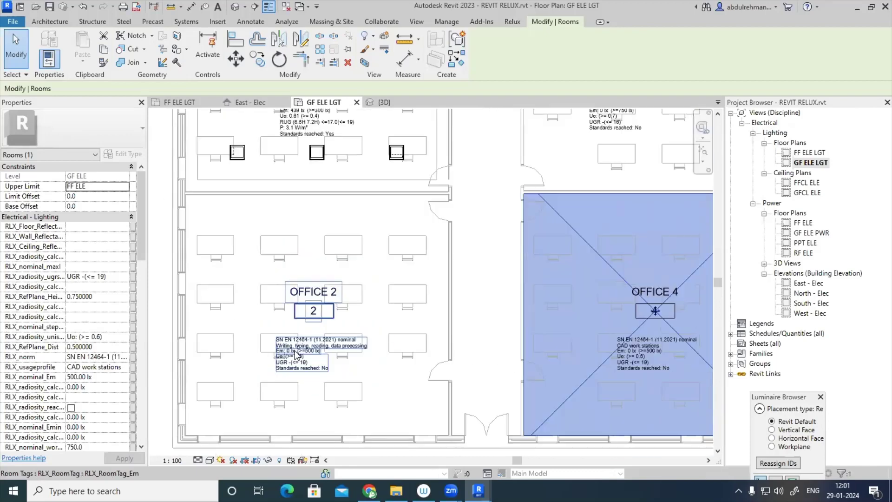
pyautogui.scroll(5, 487, 331)
pyautogui.scroll(-5, 488, 331)
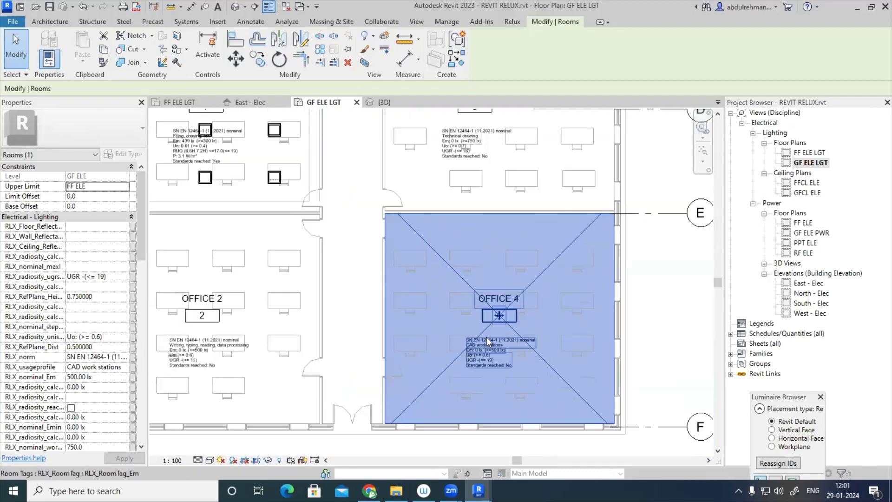
pyautogui.scroll(2, 470, 248)
pyautogui.scroll(5, 470, 247)
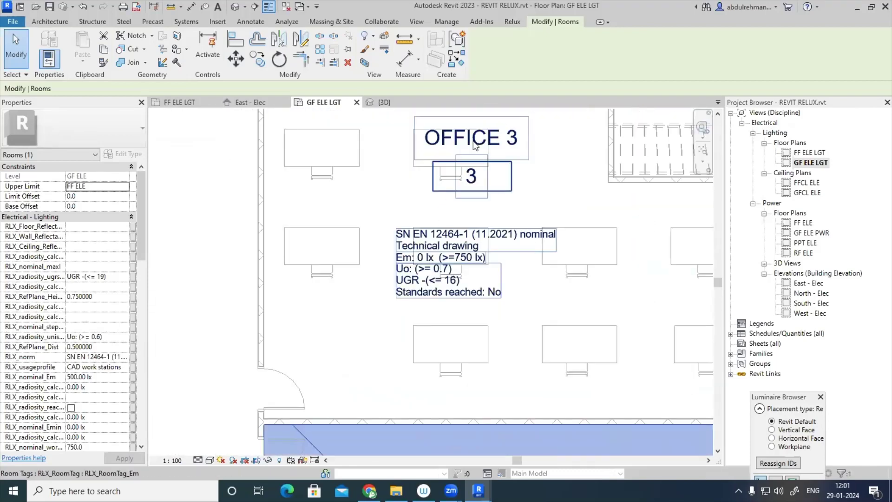
pyautogui.scroll(-3, 479, 277)
pyautogui.scroll(-4, 478, 277)
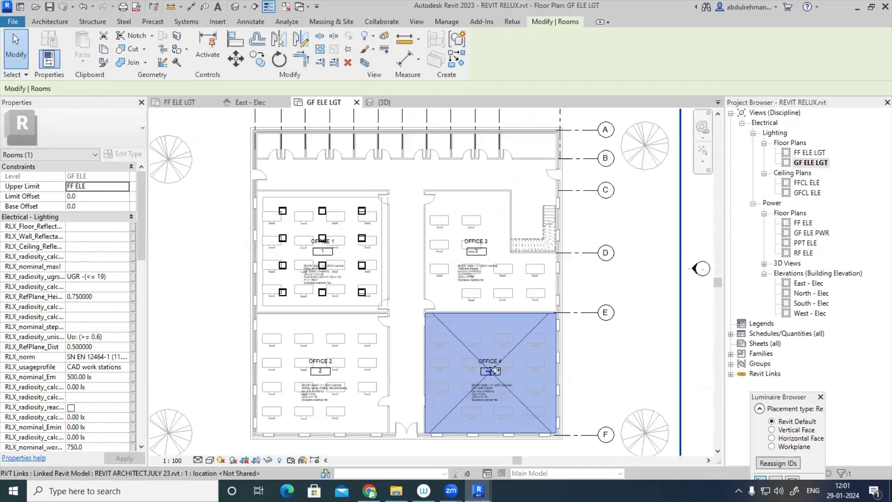
pyautogui.scroll(5, 487, 371)
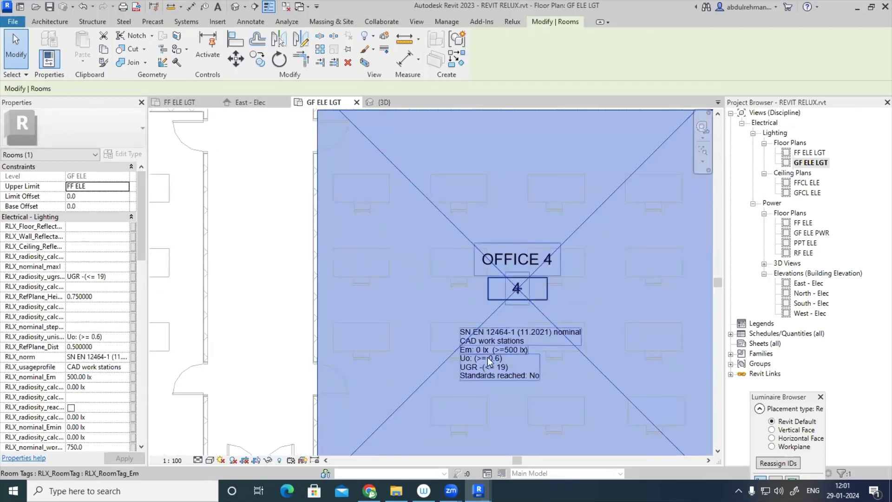
pyautogui.scroll(-4, 506, 374)
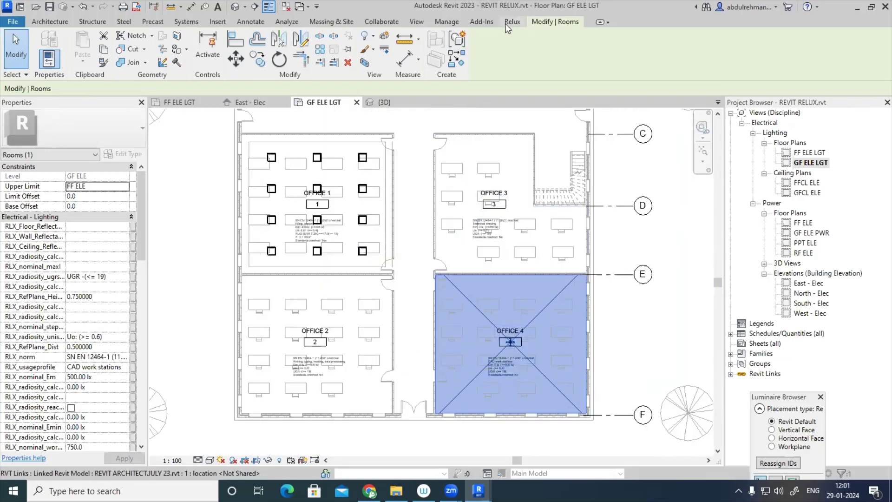
# - Place a 4 x 5 arrangement of ceiling-mounted 3F Filippi 3F Diagon luminaires in OFFICE 2 with EasyLux, based on 500 lx illuminance
pyautogui.click(509, 23)
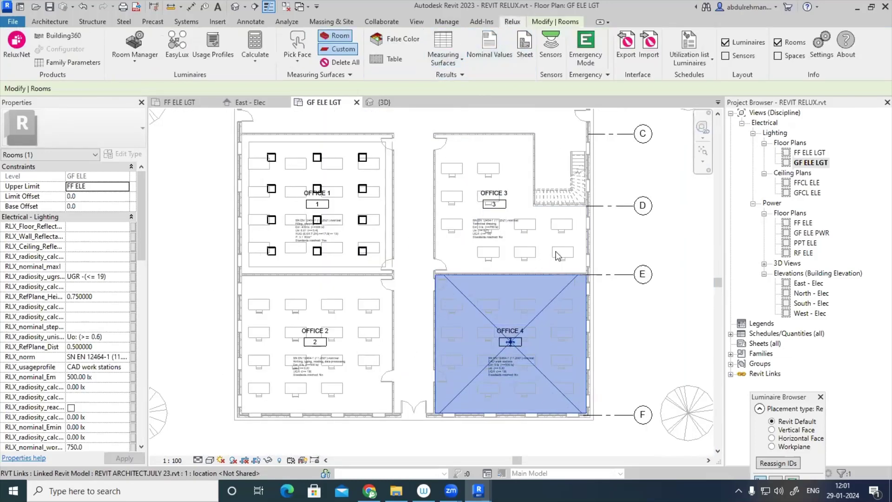
pyautogui.click(205, 273)
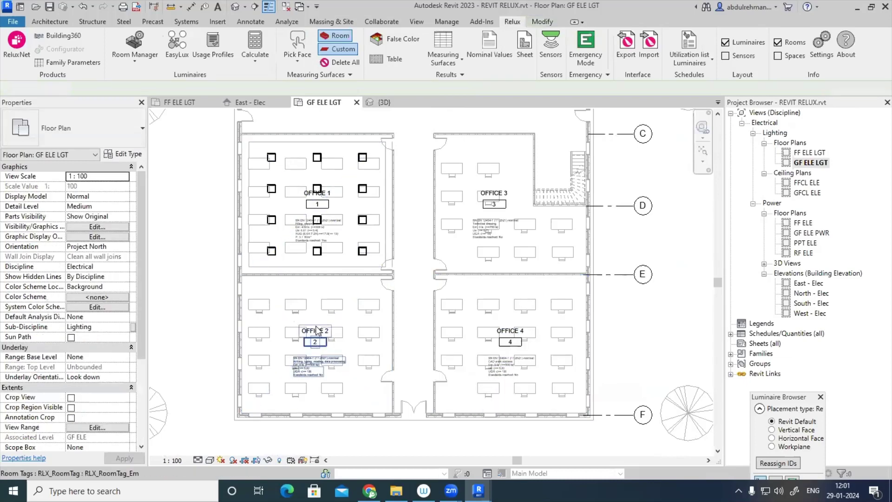
pyautogui.click(316, 341)
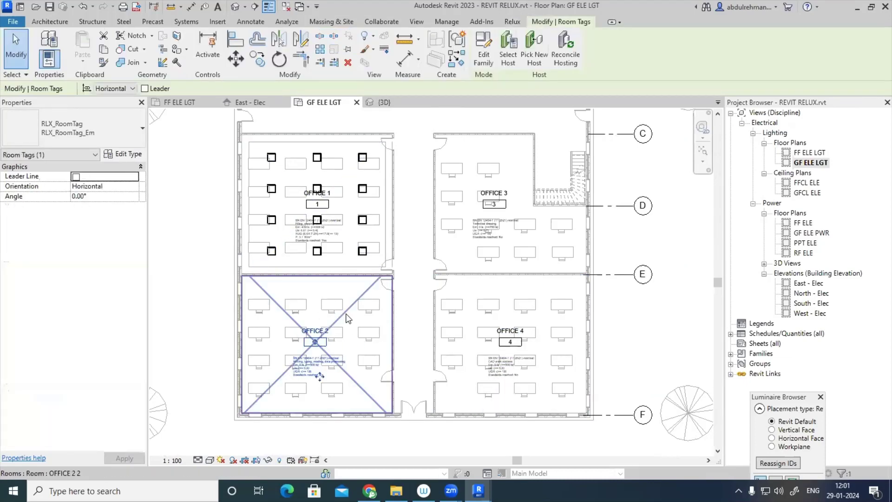
pyautogui.click(195, 246)
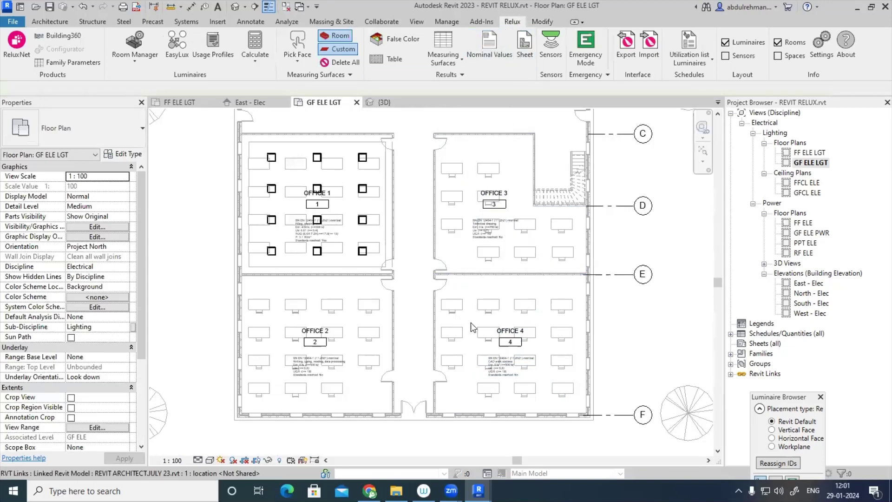
pyautogui.click(344, 311)
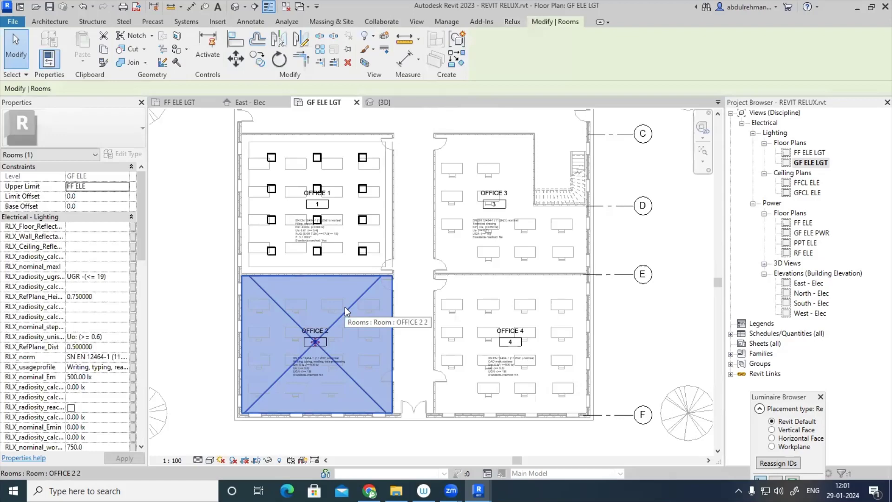
pyautogui.click(513, 23)
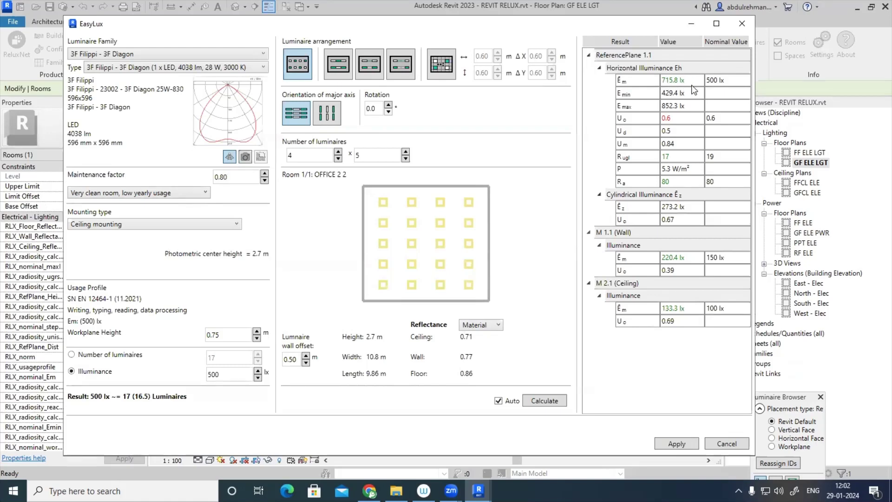
pyautogui.click(696, 445)
pyautogui.click(514, 246)
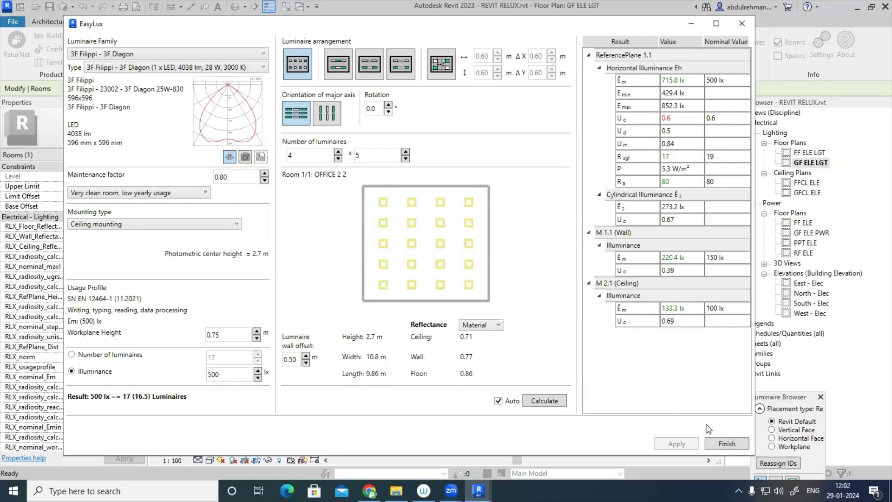
pyautogui.click(727, 443)
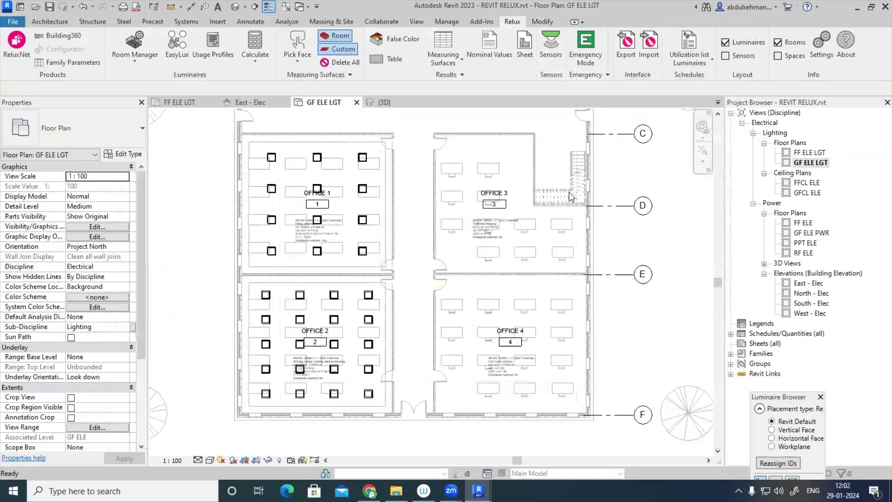
# - Place ceiling-mounted 3F Filippi 3F Diagon luminaires in the L-shaped OFFICE 3 with EasyLux, using a 5 x 5 arrangement based on 750 lx illuminance
pyautogui.click(523, 178)
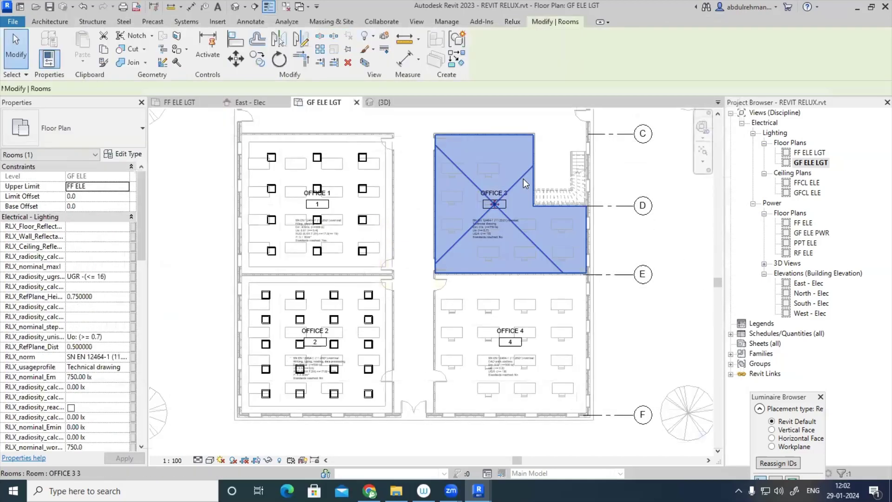
pyautogui.click(511, 21)
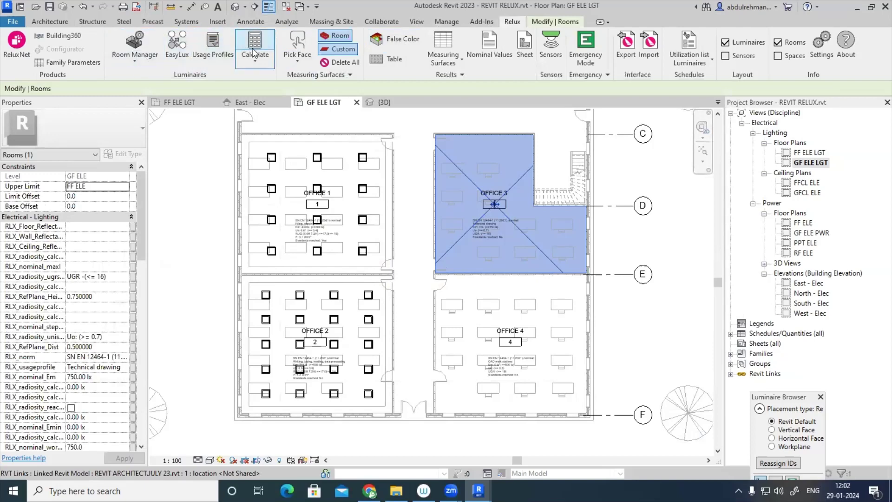
pyautogui.click(193, 60)
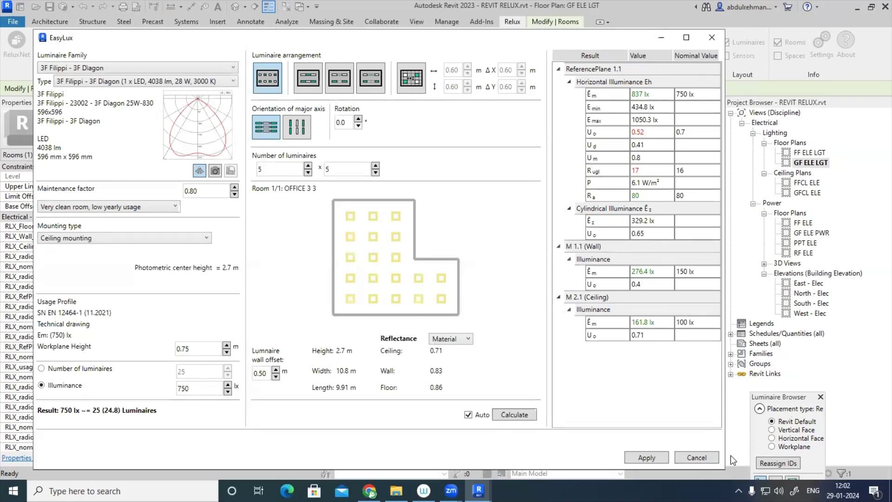
pyautogui.click(663, 458)
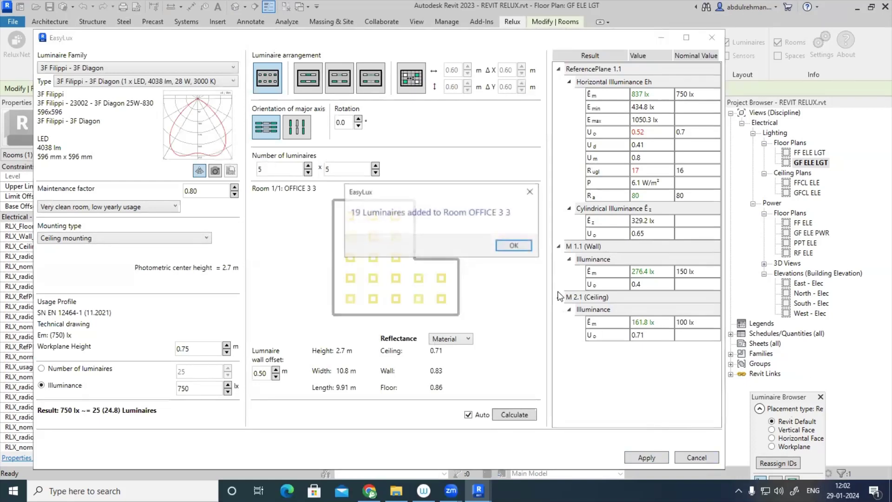
pyautogui.click(509, 247)
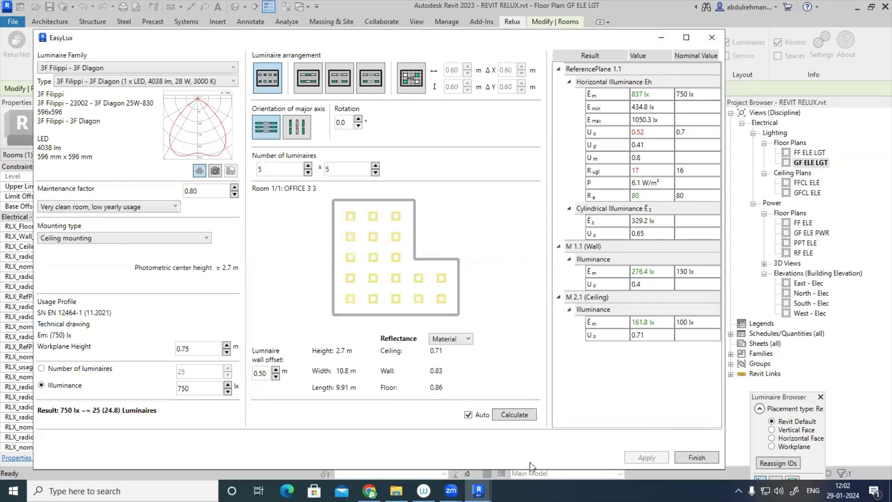
pyautogui.click(699, 455)
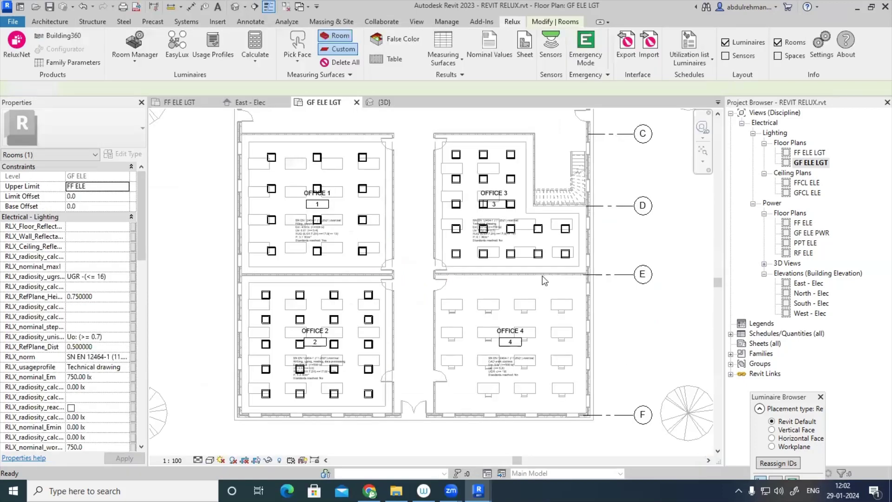
# - Place a 4 x 5 arrangement of ceiling-mounted 3F Filippi 3F Diagon luminaires in OFFICE 4 with EasyLux, based on 500 lx illuminance
pyautogui.click(539, 310)
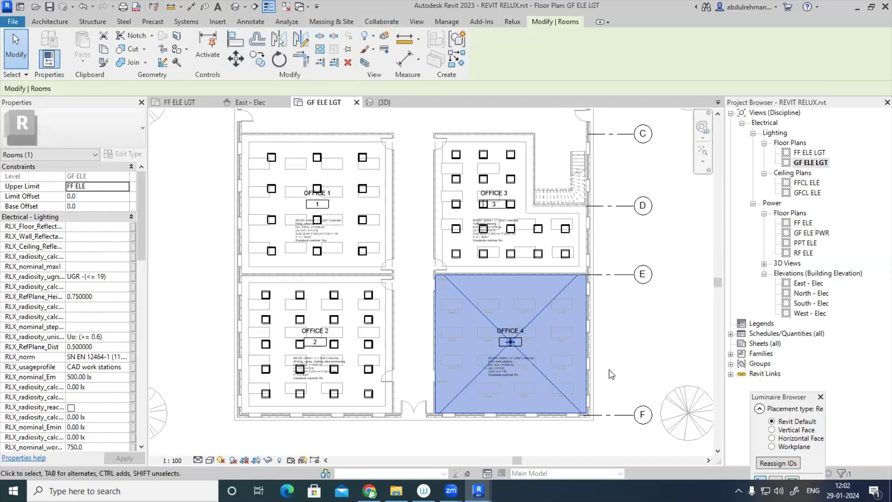
pyautogui.click(504, 23)
pyautogui.click(177, 46)
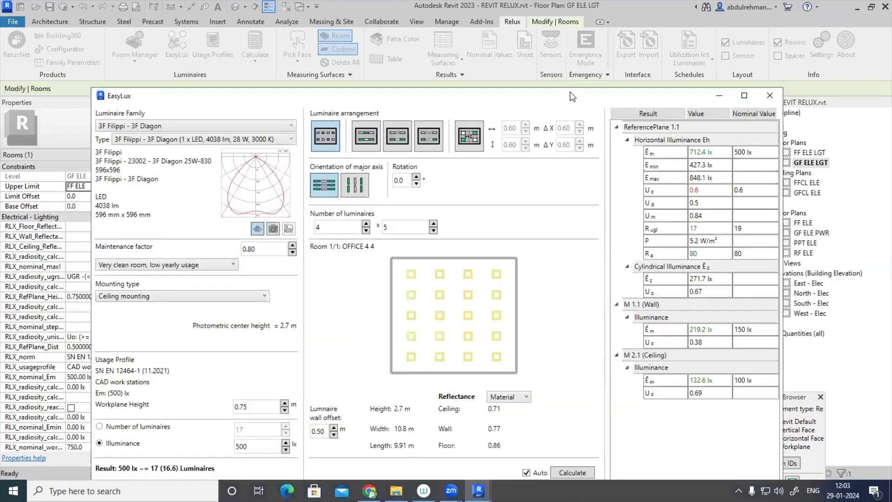
pyautogui.moveTo(566, 92); pyautogui.dragTo(461, 9)
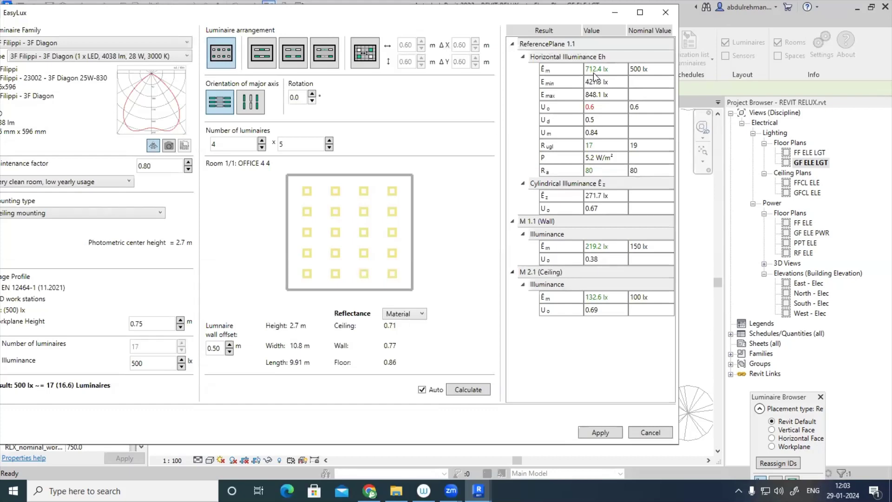
pyautogui.click(601, 432)
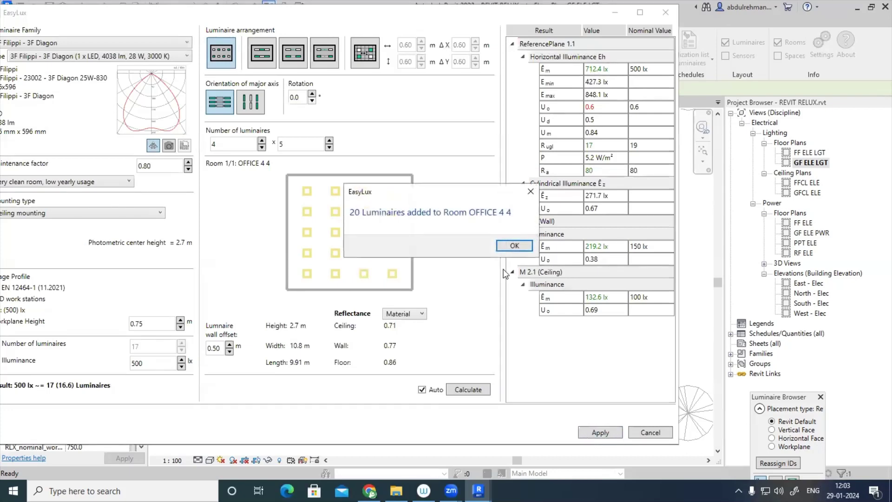
pyautogui.click(513, 247)
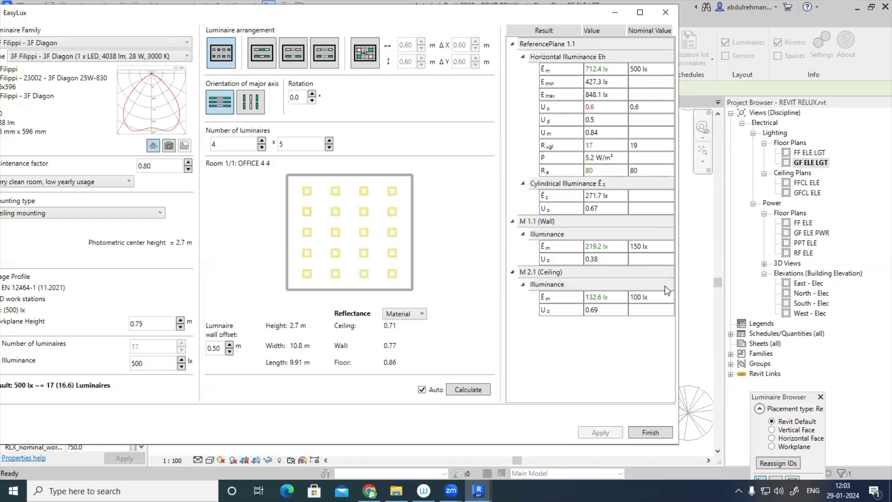
pyautogui.click(656, 435)
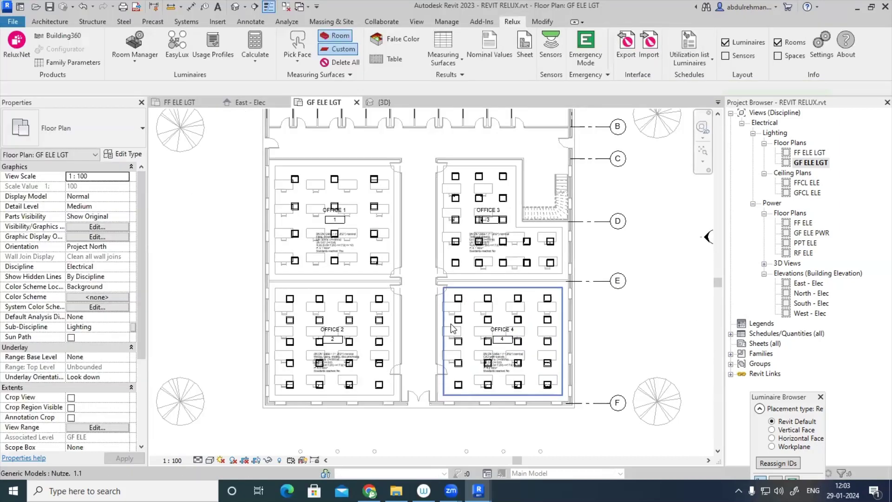
pyautogui.scroll(2, 348, 189)
pyautogui.scroll(-2, 342, 235)
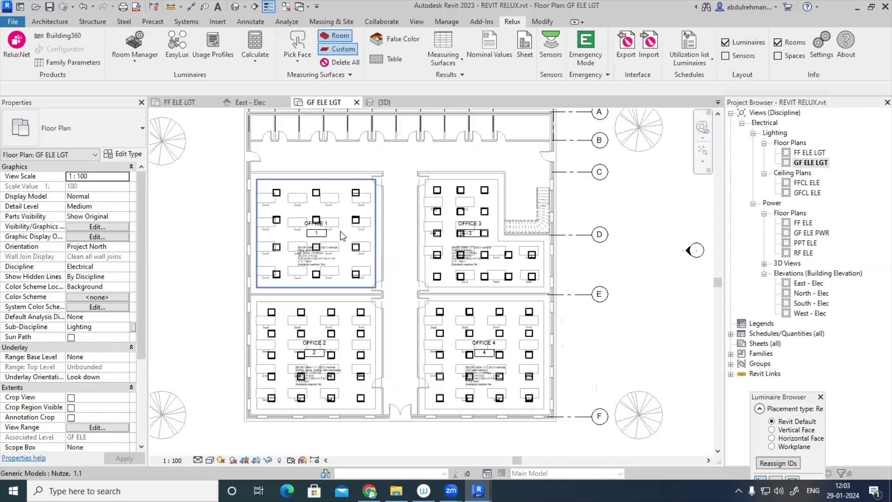
pyautogui.moveTo(400, 200); pyautogui.dragTo(412, 217, button='middle')
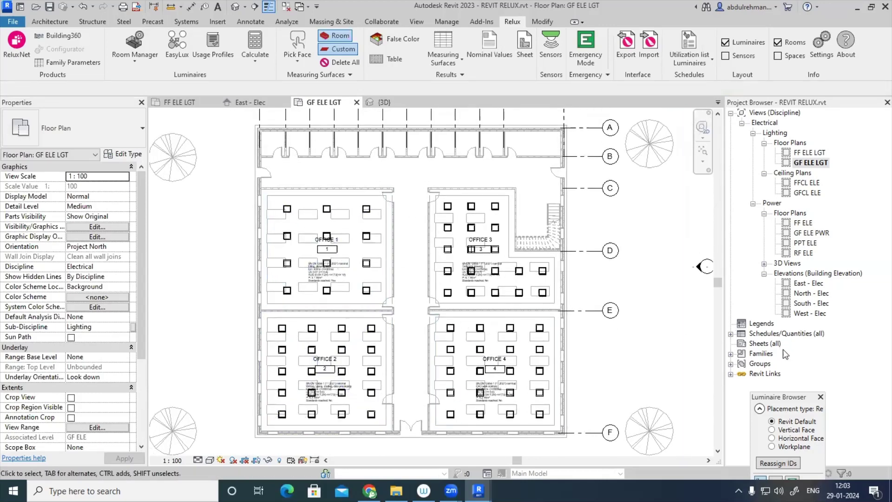
# - Open the East - Elec elevation and turn on the visibility of the Lighting Devices and Lighting Fixtures categories
pyautogui.doubleClick(809, 286)
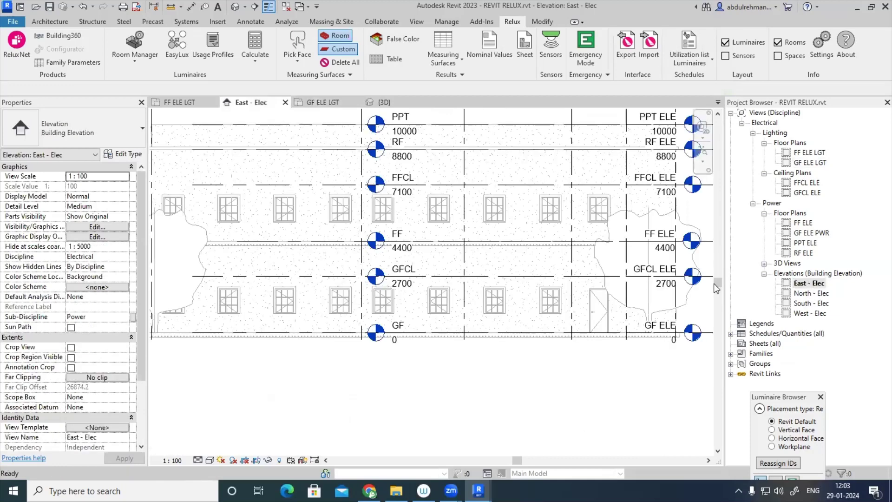
pyautogui.scroll(-2, 458, 300)
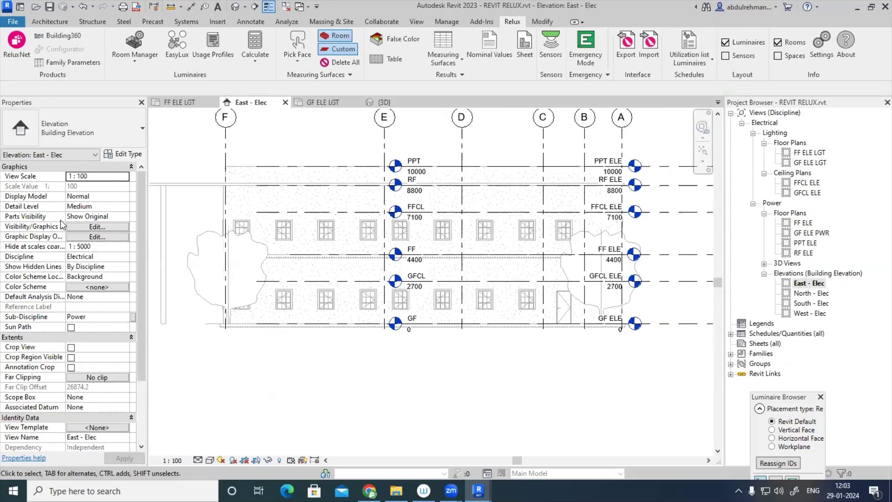
pyautogui.click(97, 227)
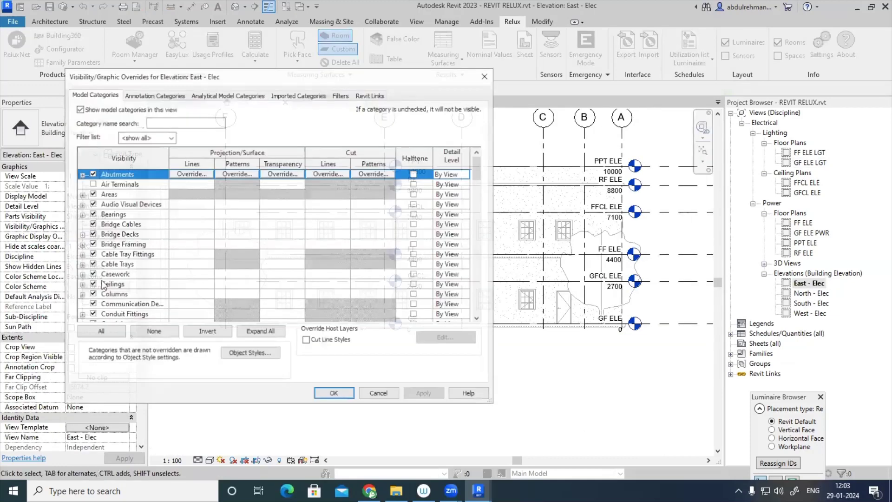
pyautogui.scroll(-6, 105, 286)
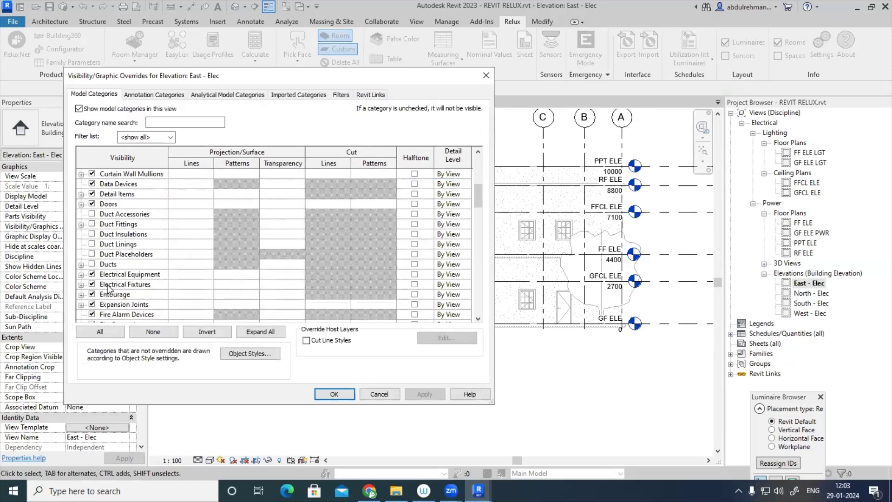
pyautogui.scroll(-5, 108, 288)
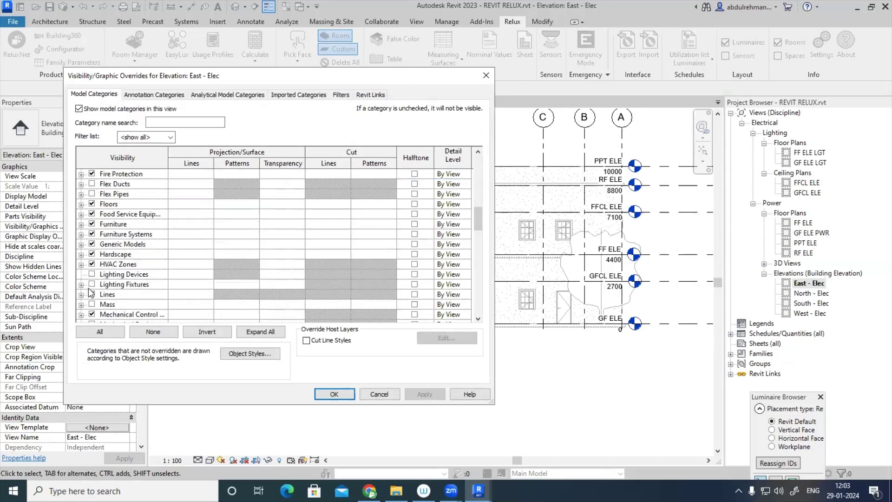
pyautogui.click(91, 284)
pyautogui.click(93, 274)
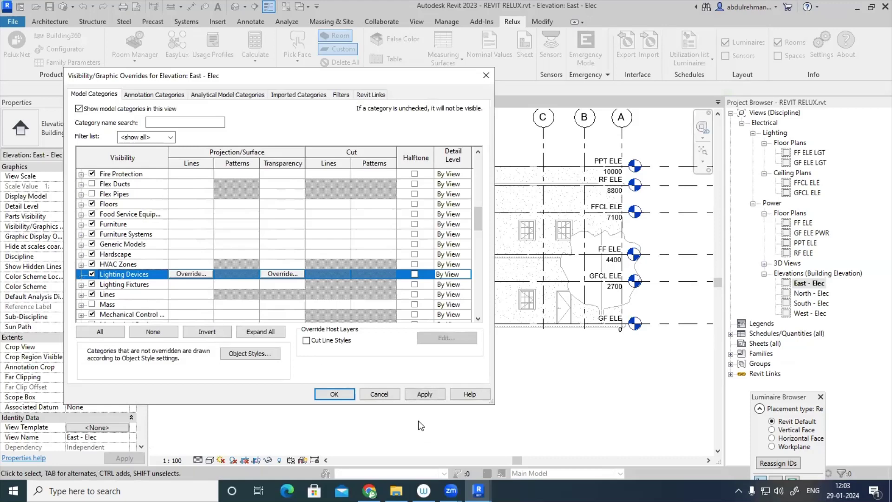
pyautogui.click(424, 394)
pyautogui.click(341, 395)
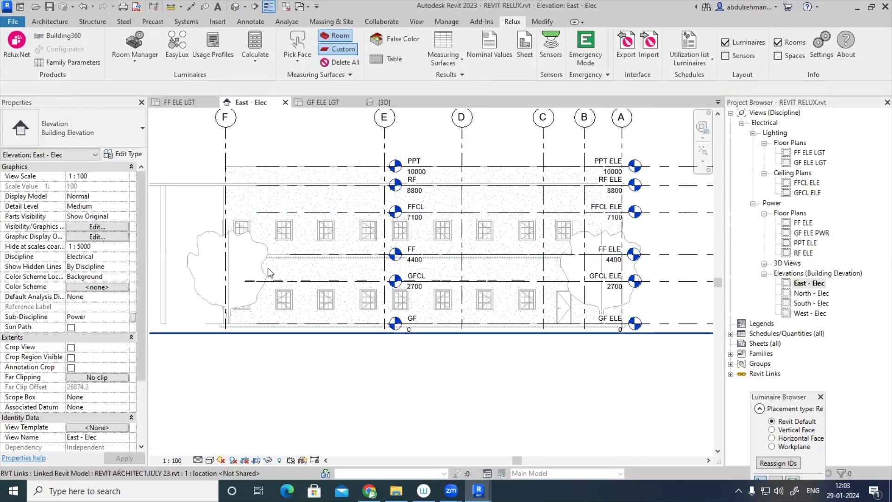
# - Examine the mounting position of the 3F Diagon luminaires along the GFCL level in the East - Elec elevation
pyautogui.scroll(8, 270, 273)
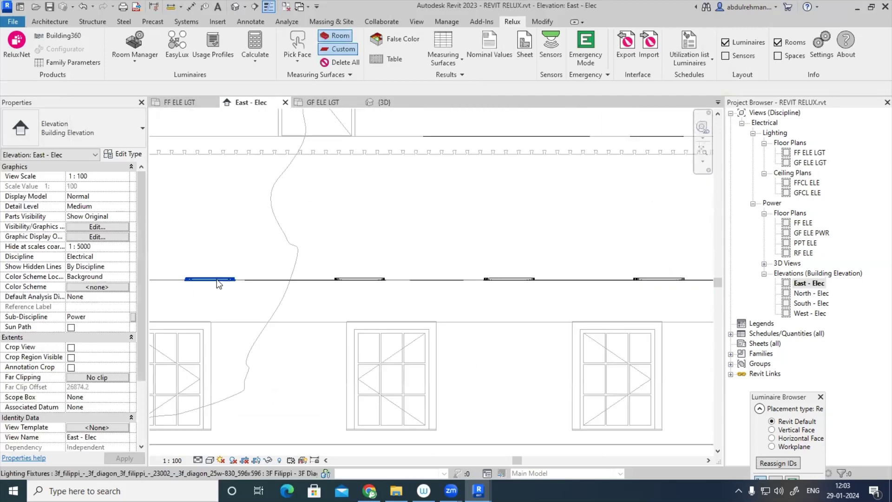
pyautogui.scroll(-2, 398, 282)
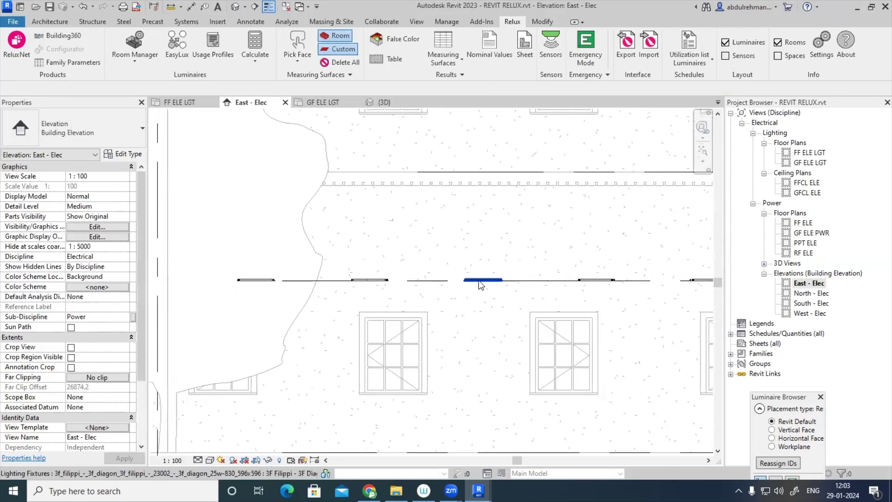
pyautogui.click(369, 280)
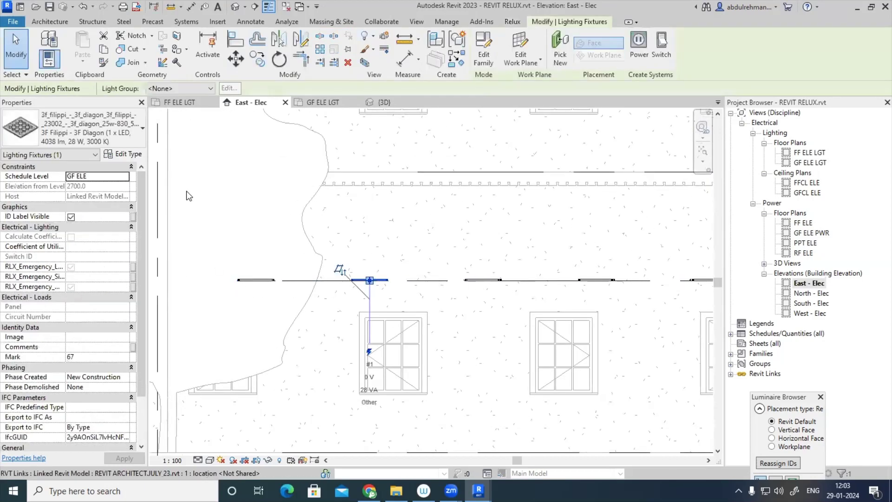
pyautogui.click(317, 362)
pyautogui.scroll(-1, 316, 362)
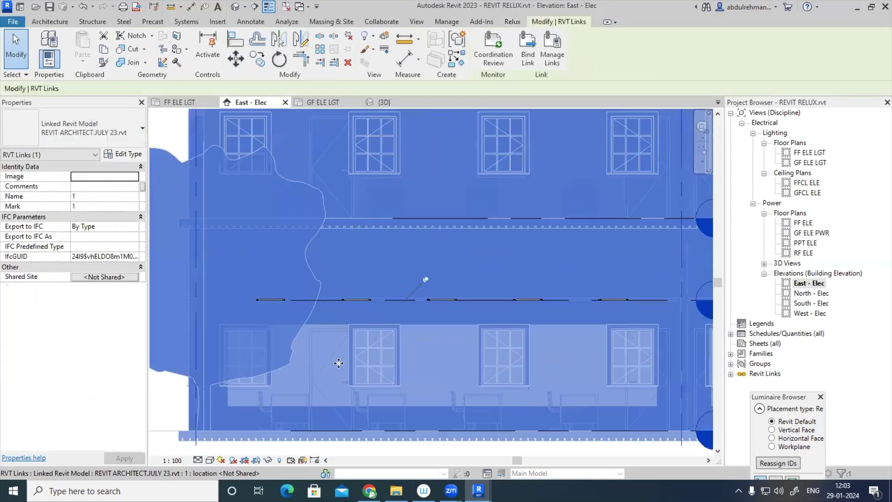
pyautogui.press('Escape')
pyautogui.scroll(-3, 581, 367)
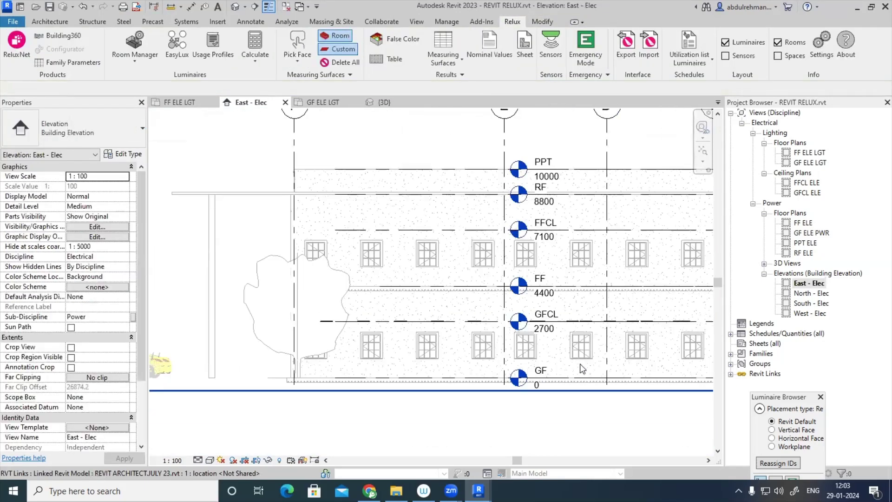
pyautogui.scroll(-2, 582, 368)
pyautogui.scroll(3, 636, 312)
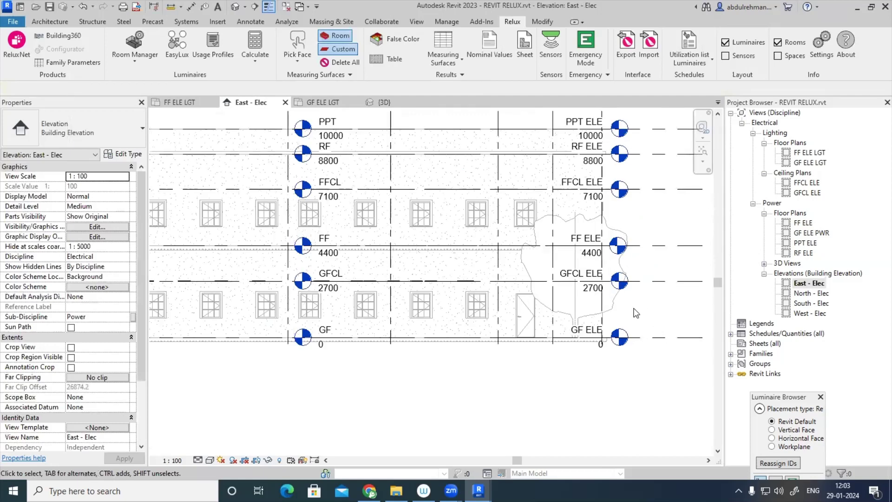
pyautogui.scroll(-2, 636, 313)
pyautogui.scroll(4, 475, 277)
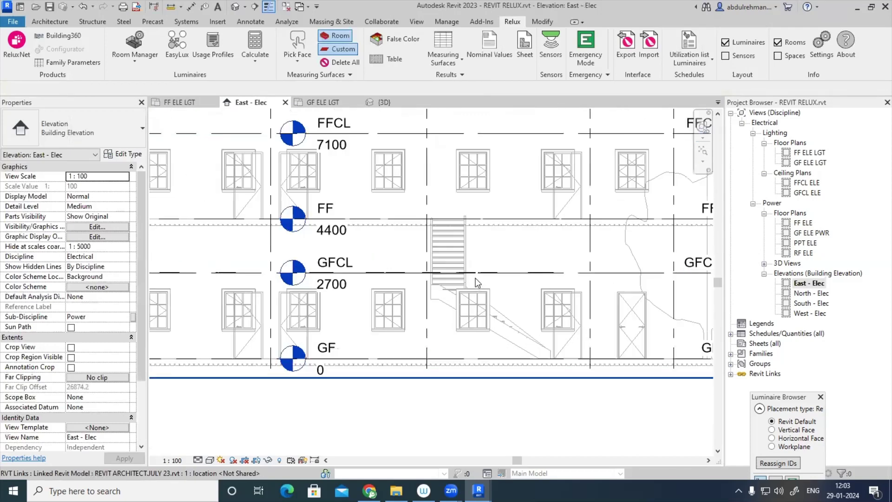
pyautogui.scroll(4, 475, 278)
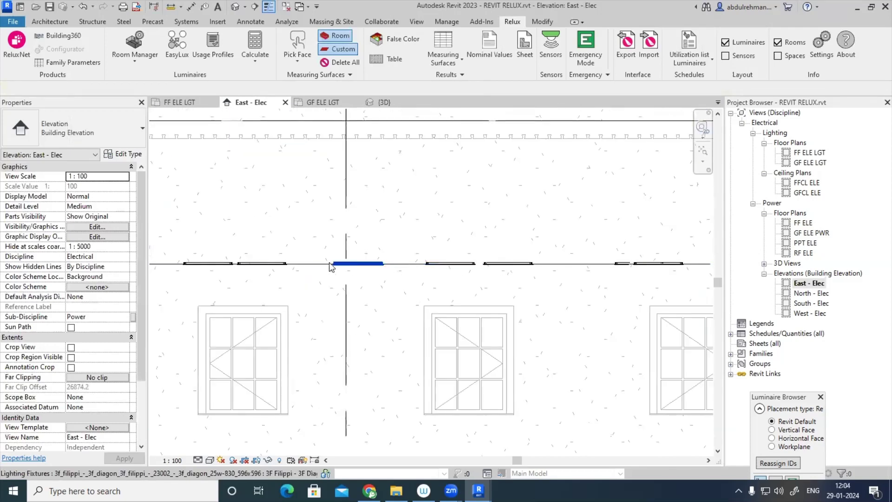
# - Open the 3D view's visibility overrides and limit the category filter to Architecture and Electrical
pyautogui.doubleClick(809, 162)
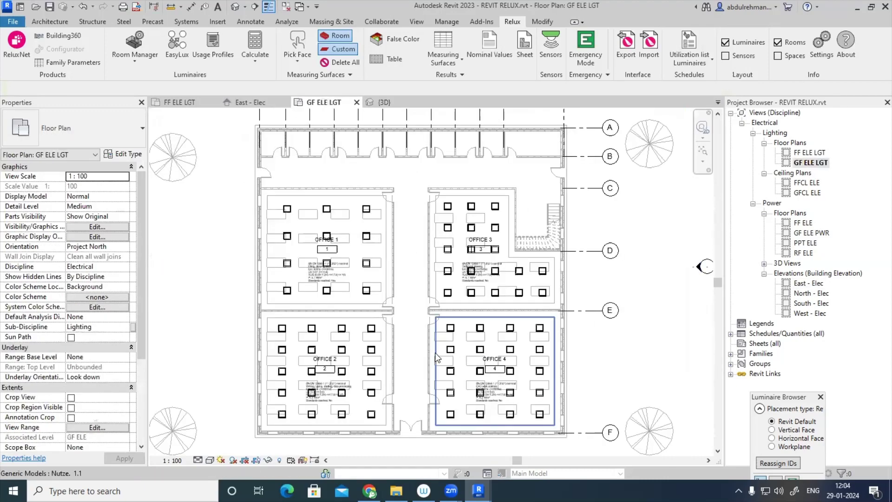
pyautogui.click(234, 8)
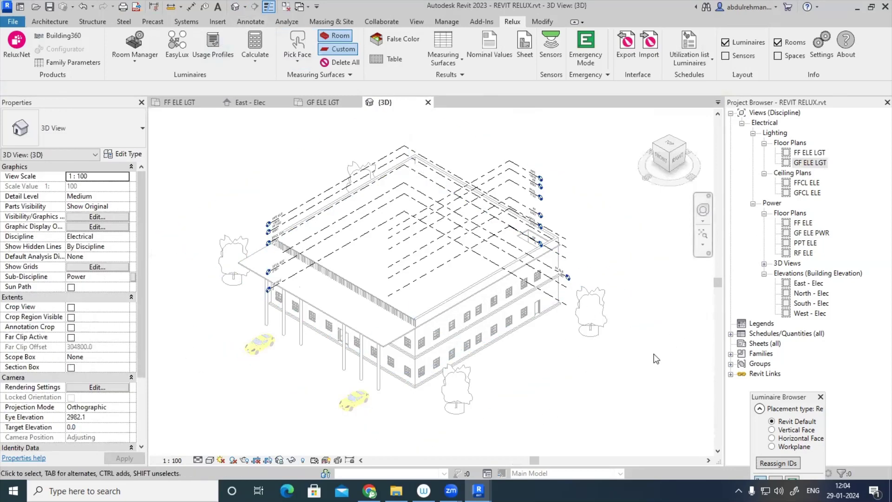
pyautogui.press('v')
pyautogui.press('g')
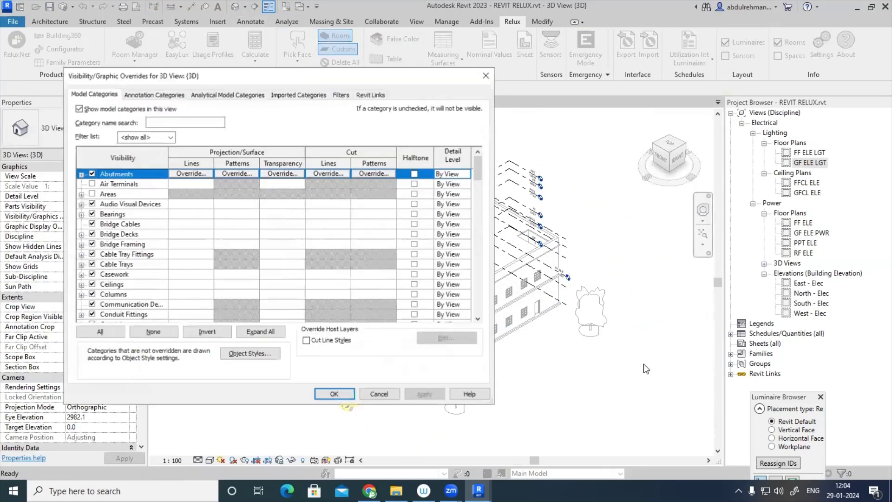
pyautogui.click(158, 137)
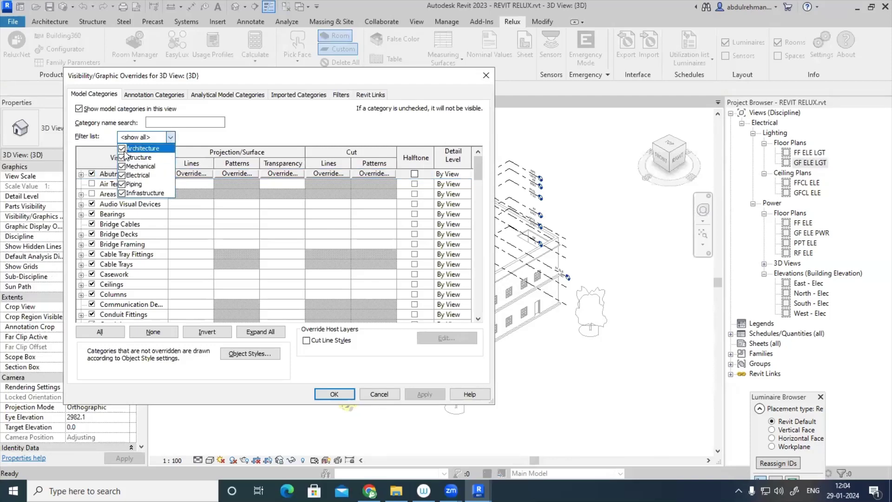
pyautogui.click(122, 157)
pyautogui.click(122, 166)
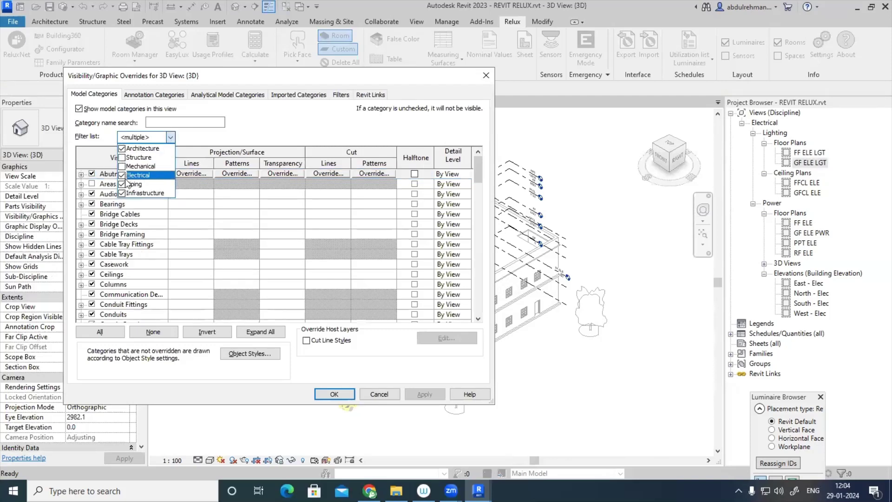
pyautogui.click(125, 184)
pyautogui.click(124, 193)
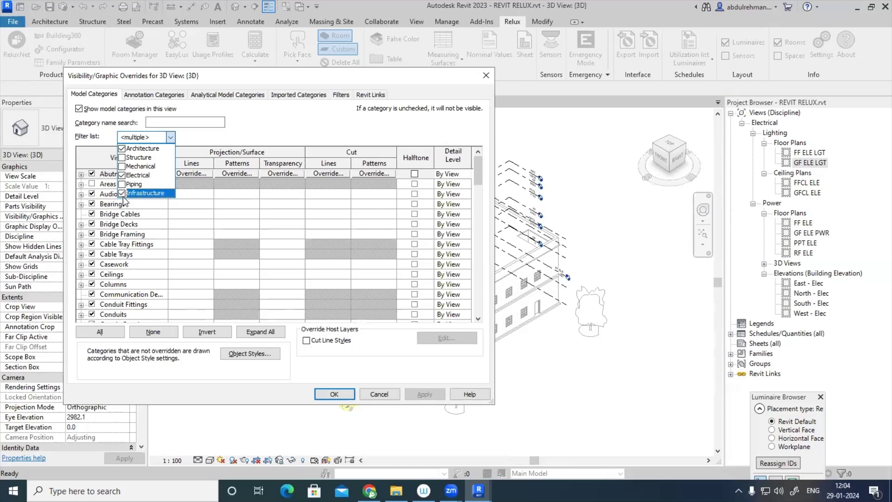
pyautogui.click(164, 139)
# - Turn on the Lighting Devices and Lighting Fixtures categories in the 3D view and inspect the luminaires in the building
pyautogui.scroll(-1, 112, 249)
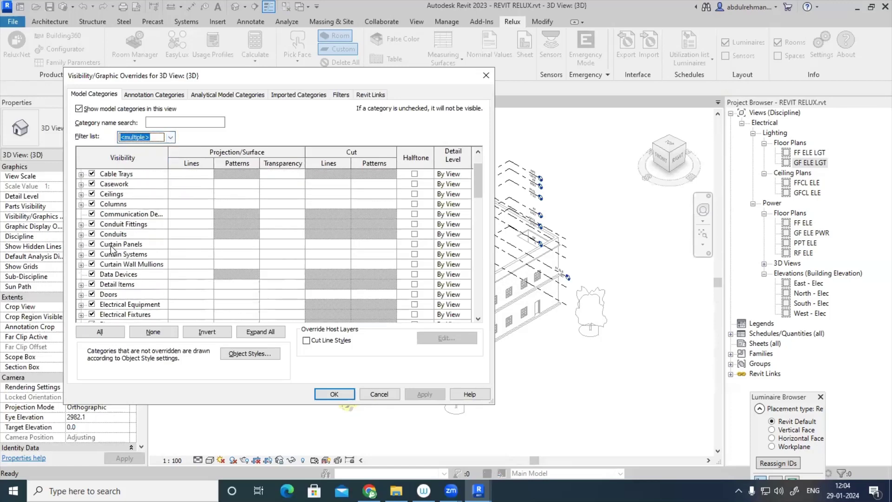
pyautogui.scroll(-5, 111, 248)
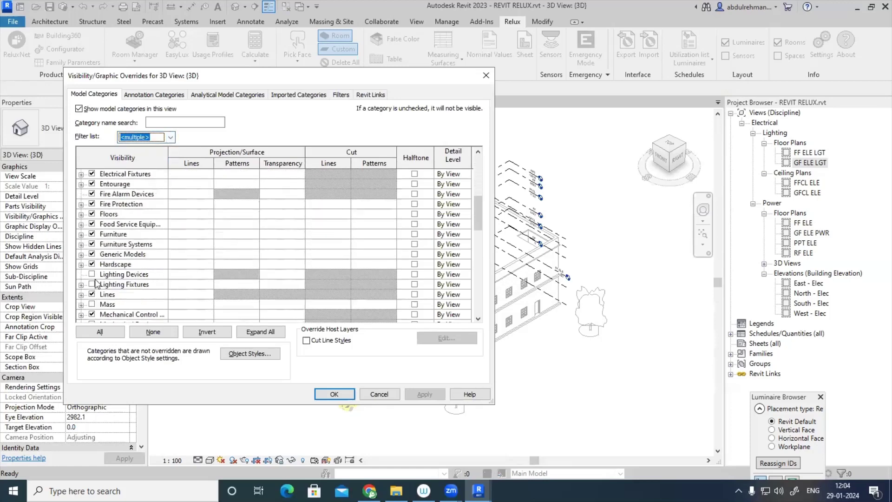
pyautogui.click(92, 274)
pyautogui.click(92, 284)
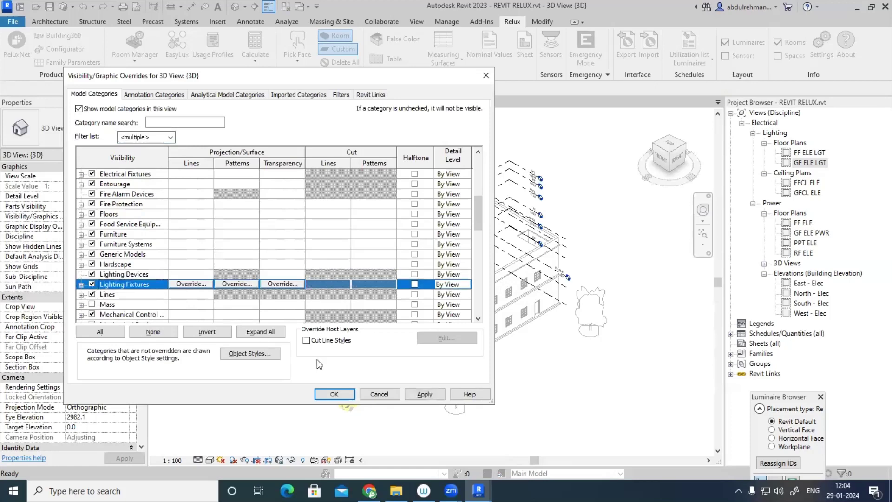
pyautogui.click(407, 394)
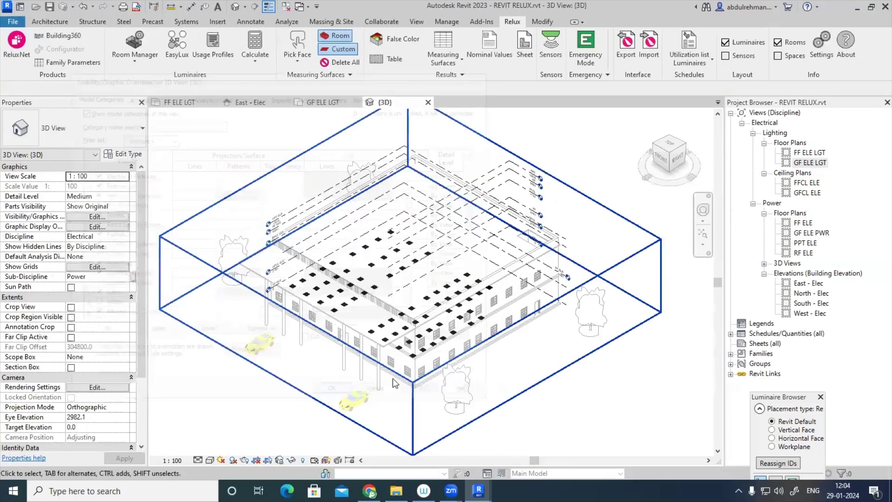
pyautogui.click(380, 394)
pyautogui.scroll(3, 429, 250)
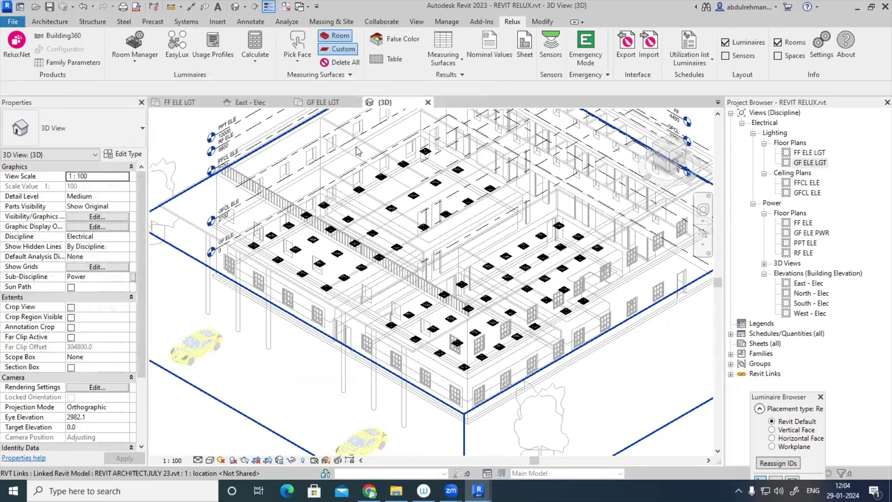
pyautogui.scroll(-5, 358, 151)
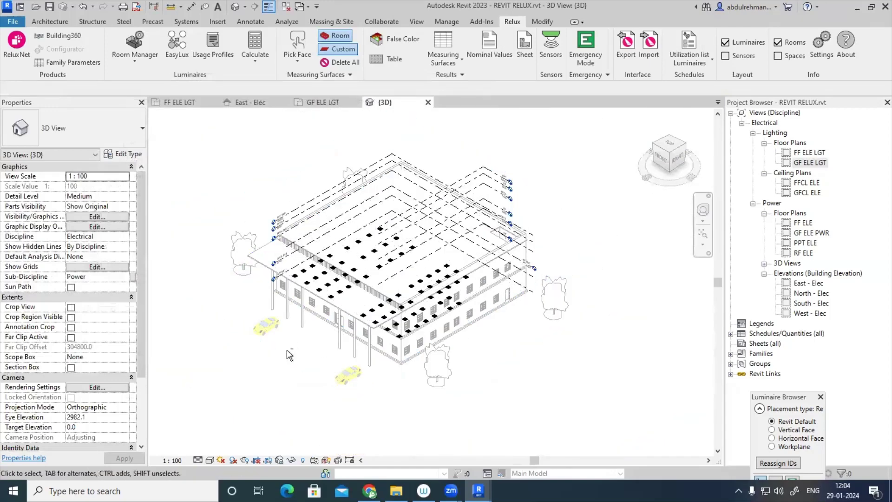
# - Examine the ground-floor luminaires in the 3D view from the building's front-left corner
pyautogui.keyDown('shift'); pyautogui.moveTo(289, 356); pyautogui.dragTo(436, 274, button='middle'); pyautogui.keyUp('shift')
pyautogui.scroll(4, 433, 273)
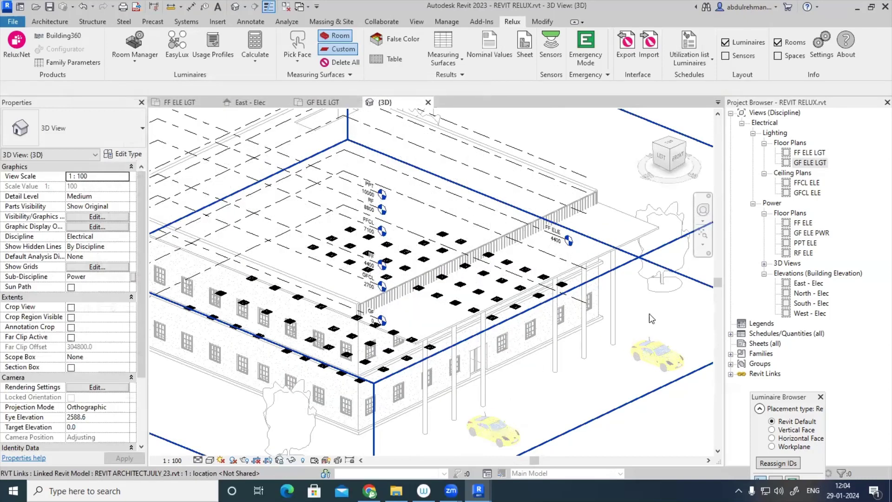
# - Review the office luminaire layout in the GF ELE LGT plan, check the FF ELE LGT plan, and return to GF ELE LGT
pyautogui.hotkey('ctrl', 'Tab')
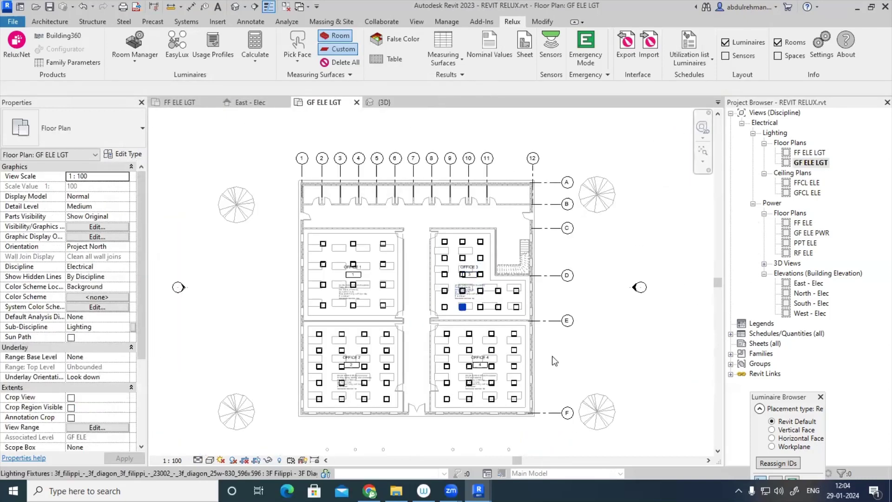
pyautogui.scroll(-1, 562, 355)
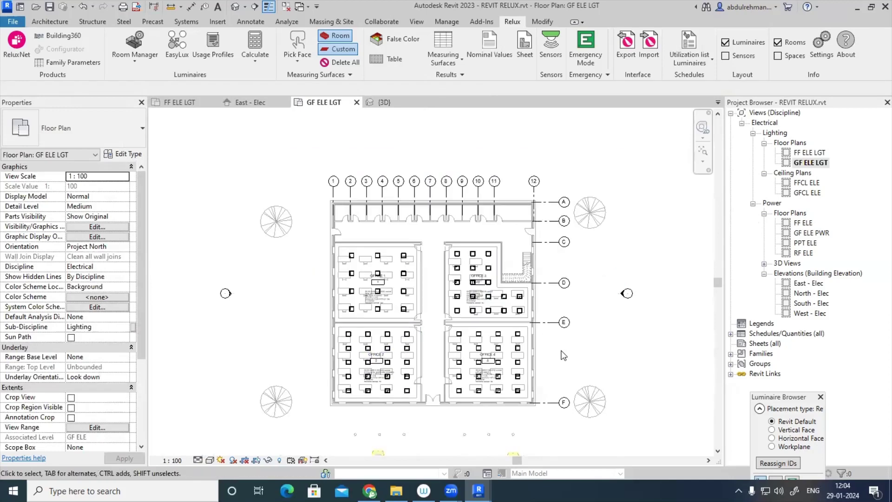
pyautogui.scroll(1, 562, 356)
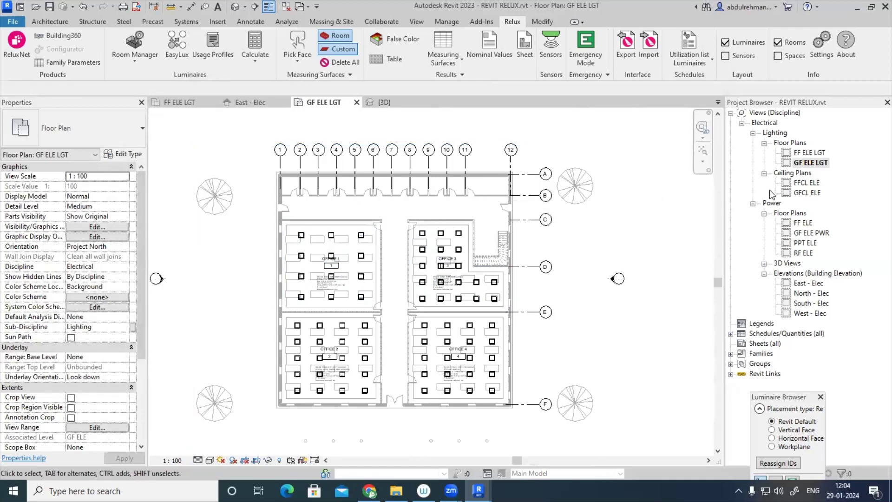
pyautogui.doubleClick(808, 154)
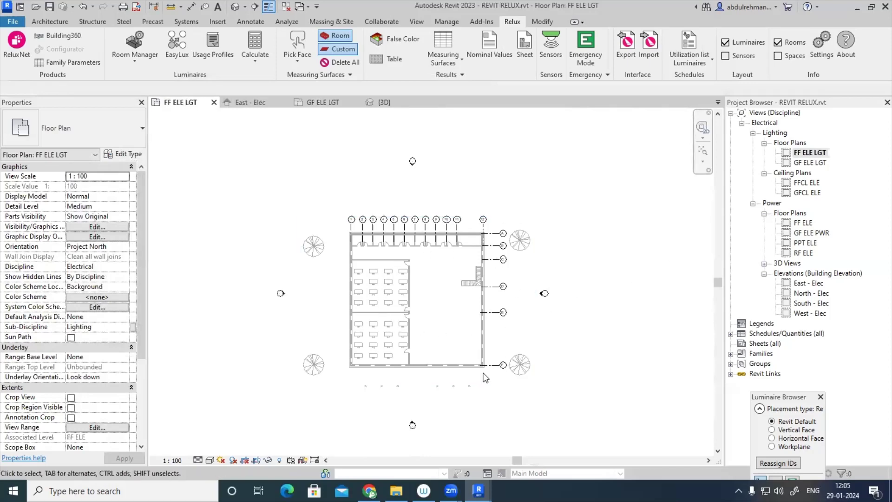
pyautogui.doubleClick(810, 162)
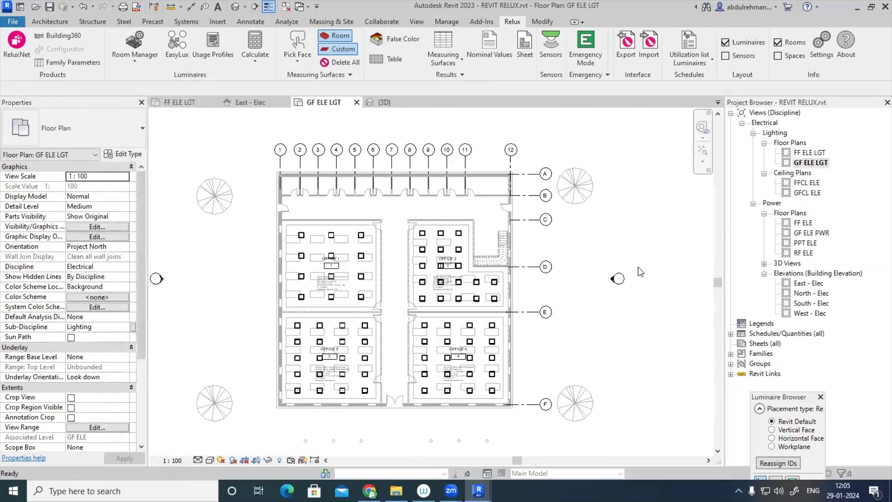